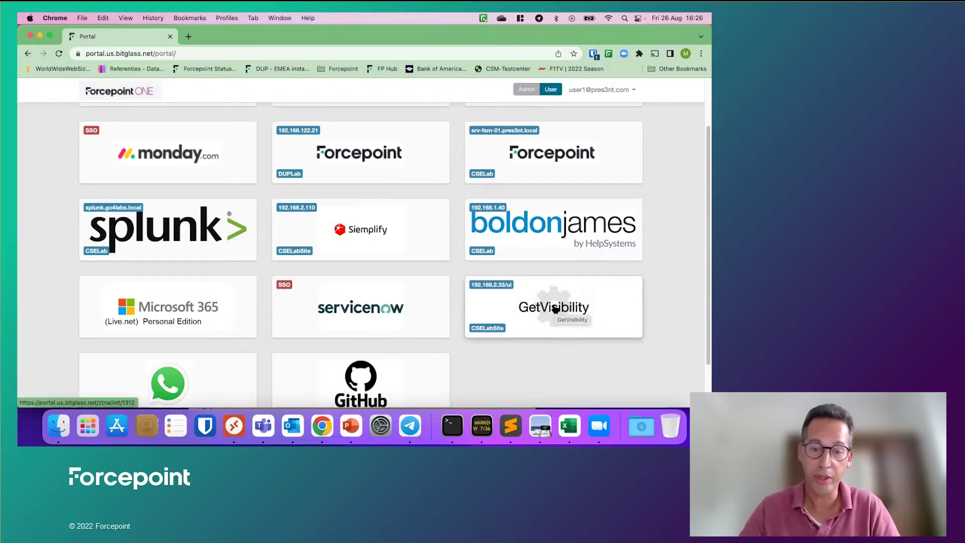
Step: Launch the GetVisibility configuration wizard and accept the compliance tags and Commercial classification set
click(555, 308)
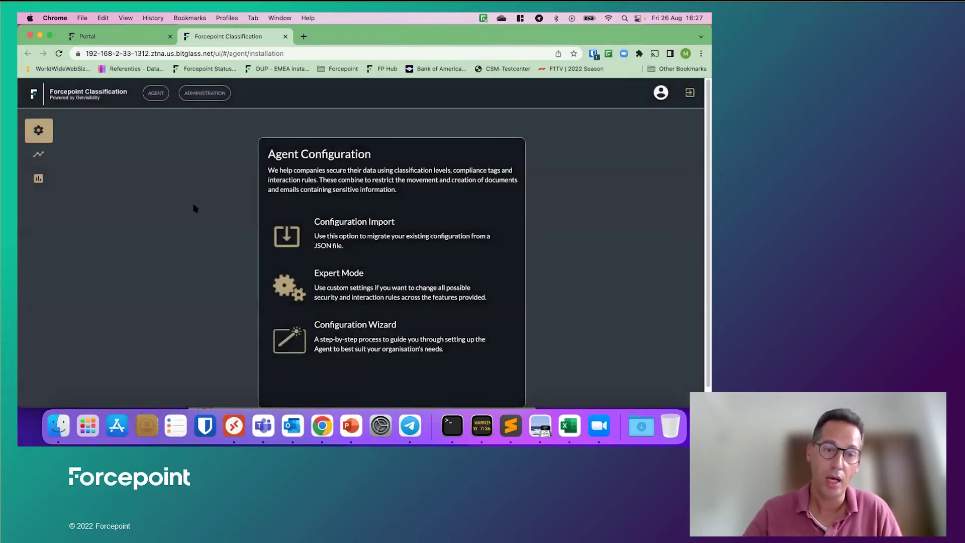
click(363, 341)
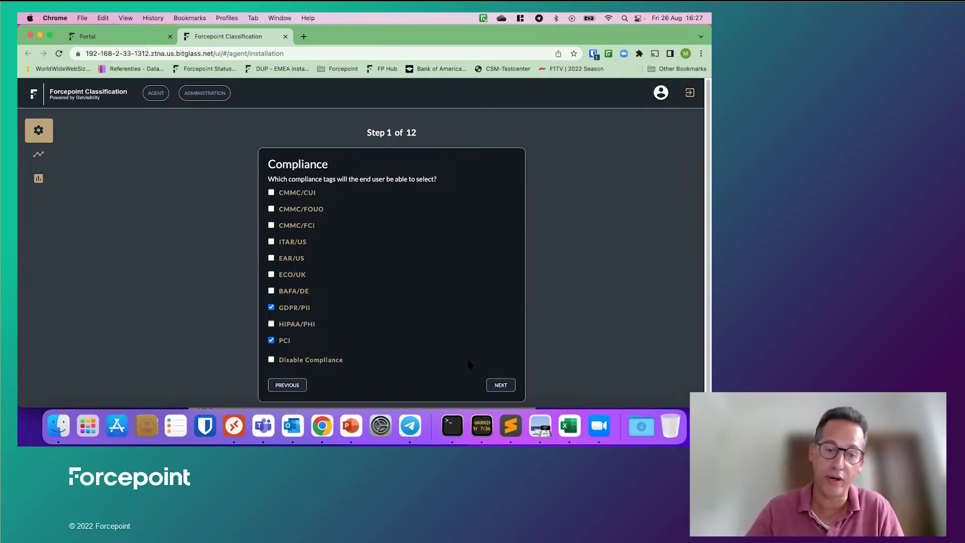
click(501, 385)
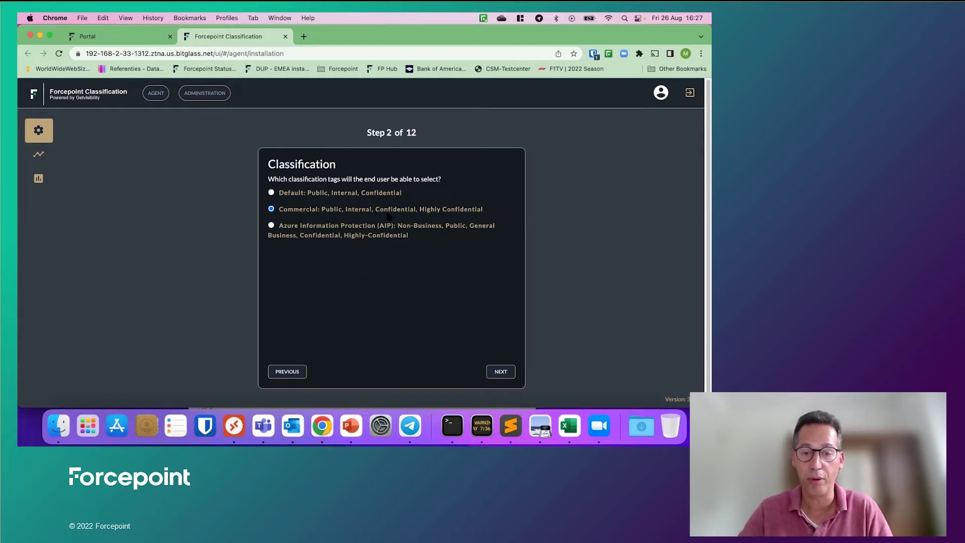
click(502, 373)
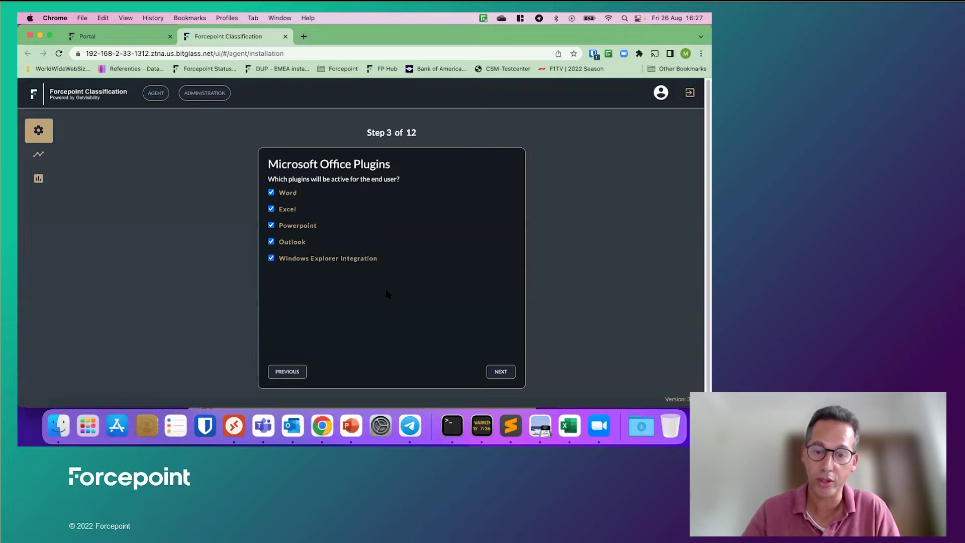
Step: Keep all Office plugins, leave classify-before-save on warn, and accept Office visual tagging
click(501, 372)
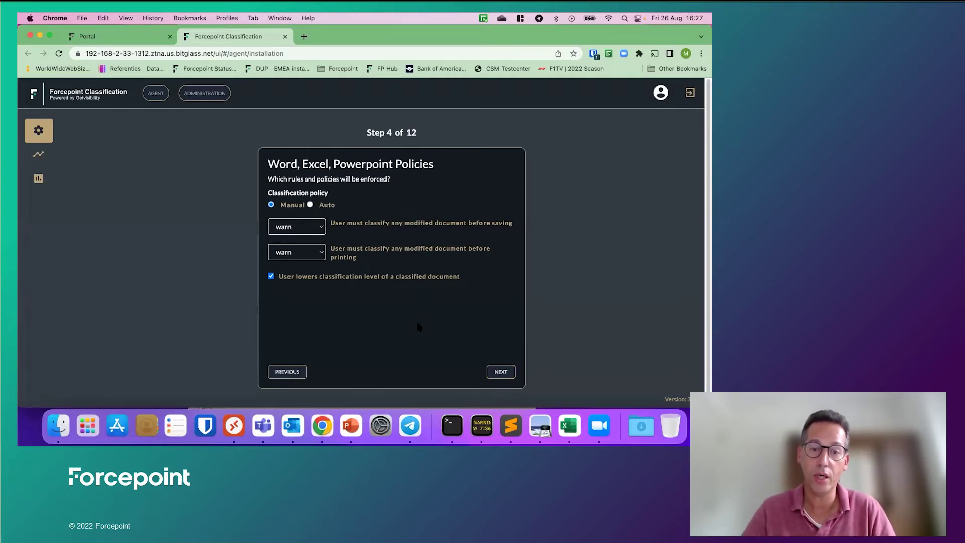
click(320, 227)
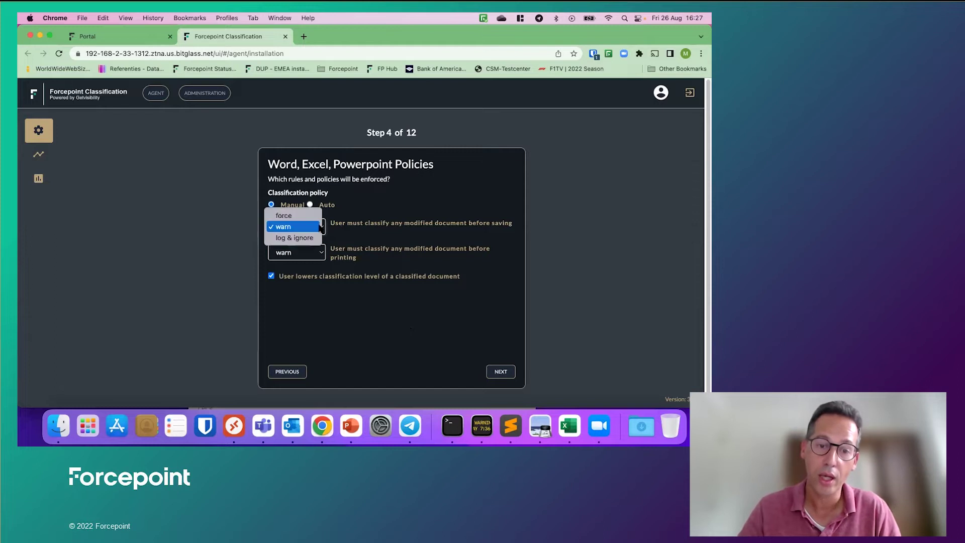
click(376, 304)
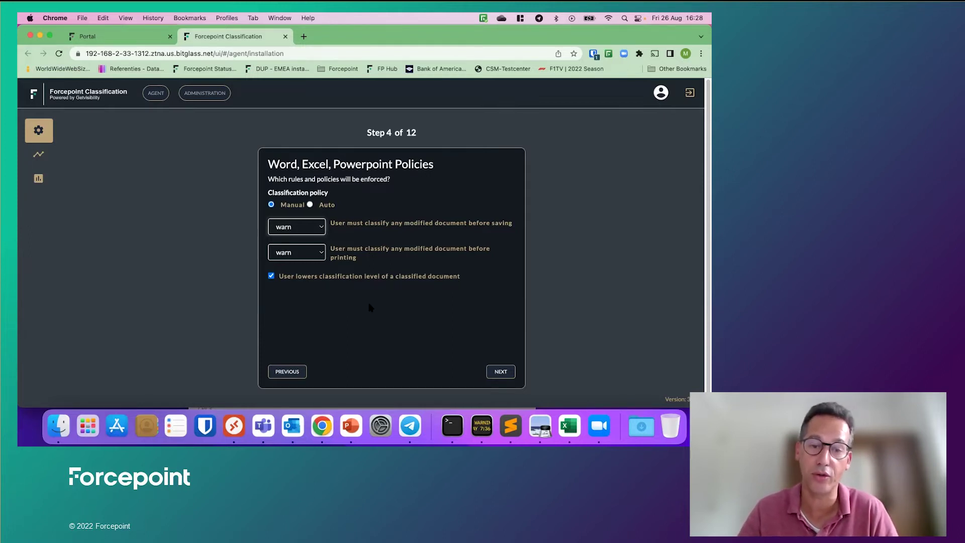
click(498, 372)
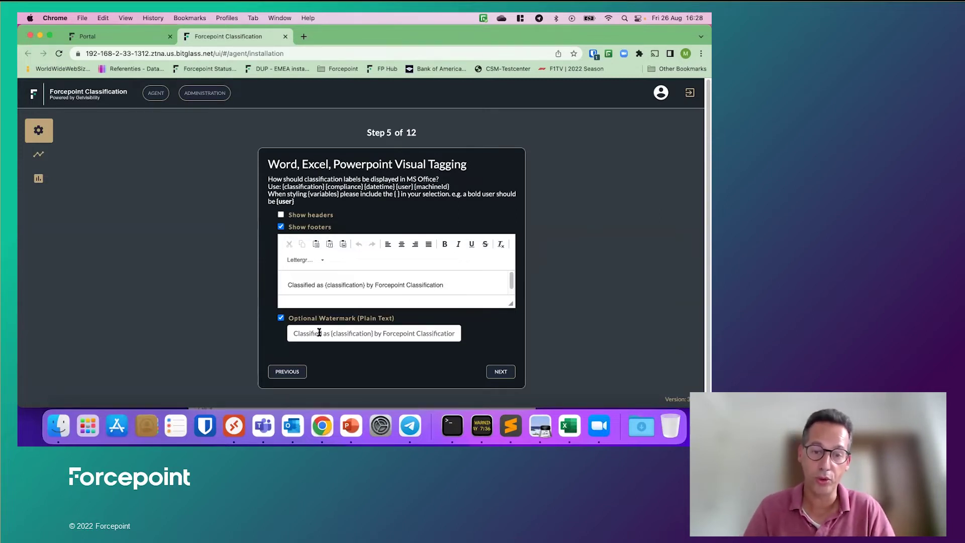
click(500, 373)
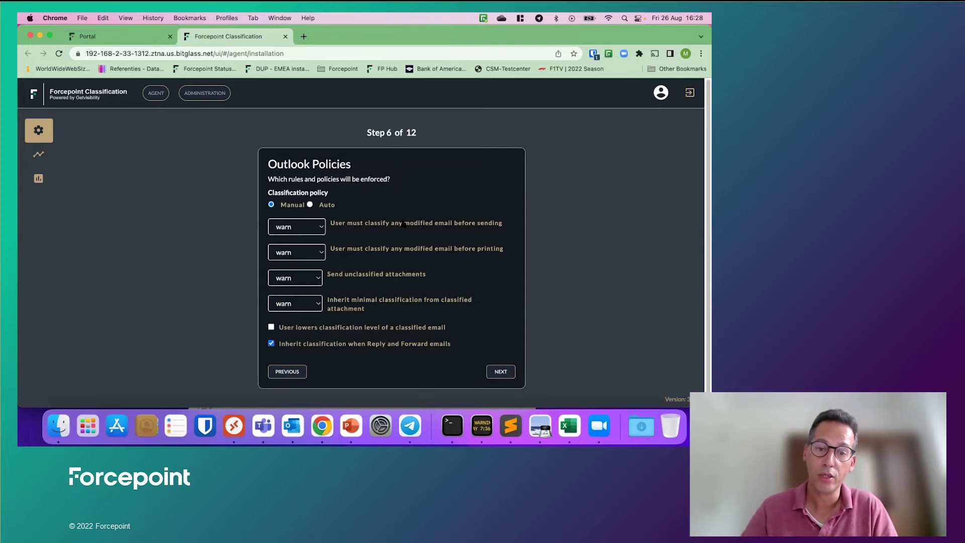
Step: Keep the Outlook classify-before-sending policy on warn and accept the Outlook policies
click(322, 231)
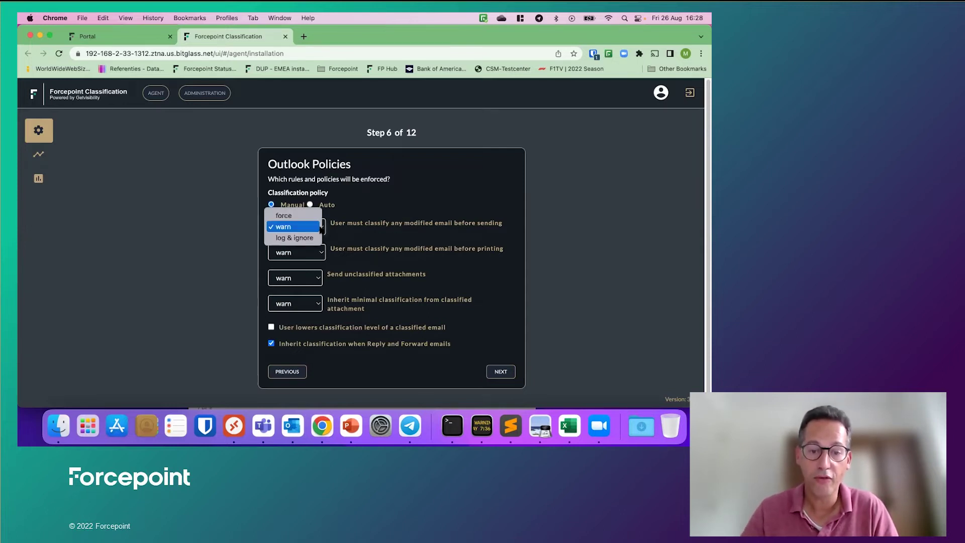
click(402, 238)
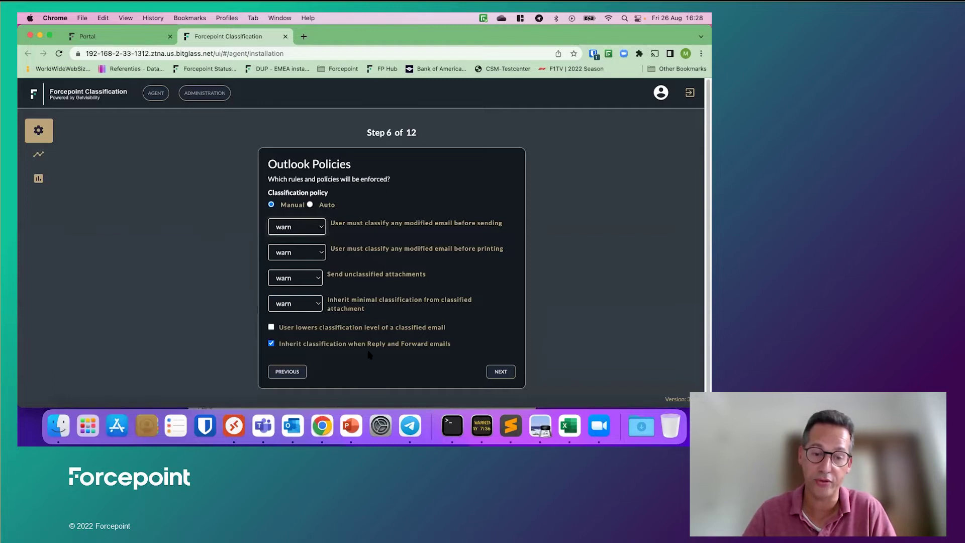
click(502, 373)
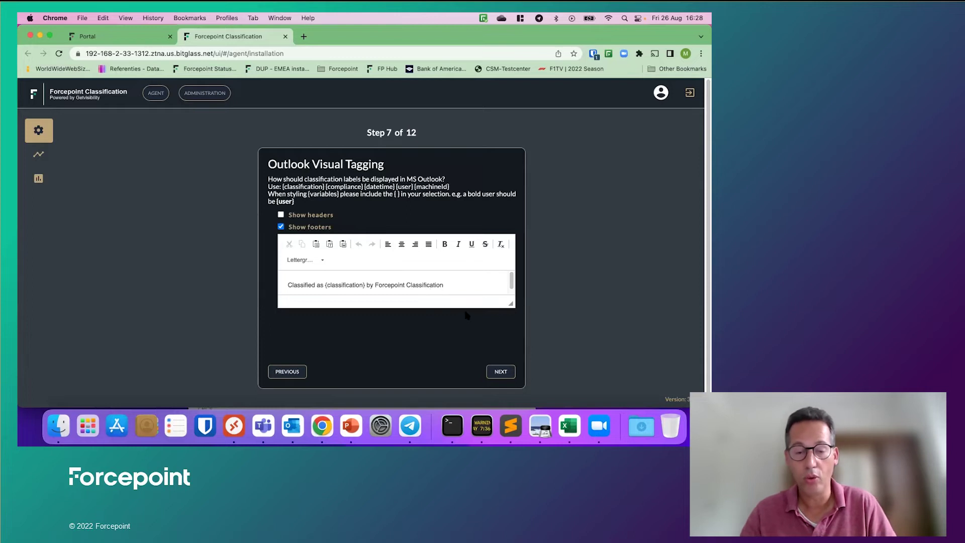
Step: Accept footer tagging and the Public, Internal, Confidential and Highly Confidential email policies, then apply them
click(501, 371)
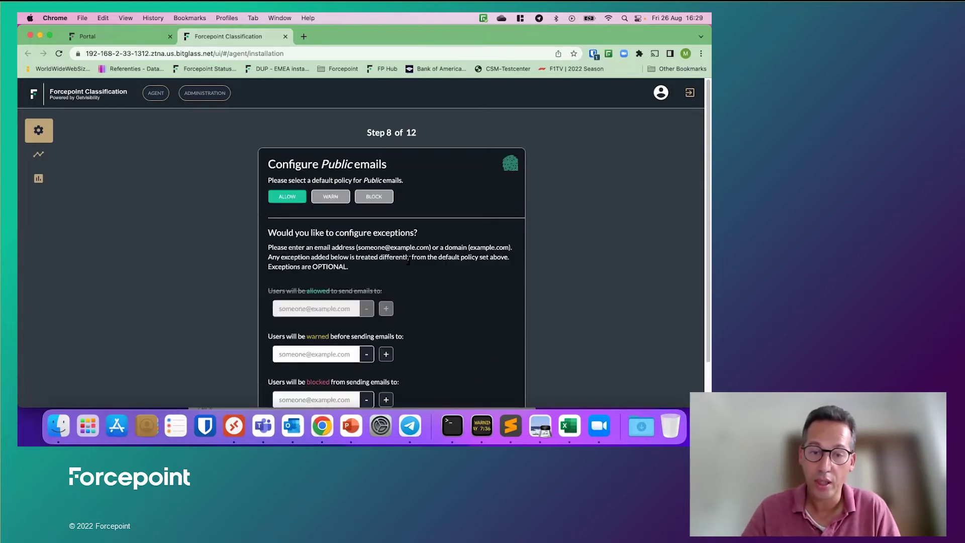
scroll(410, 247, down, 2)
scroll(459, 260, down, 2)
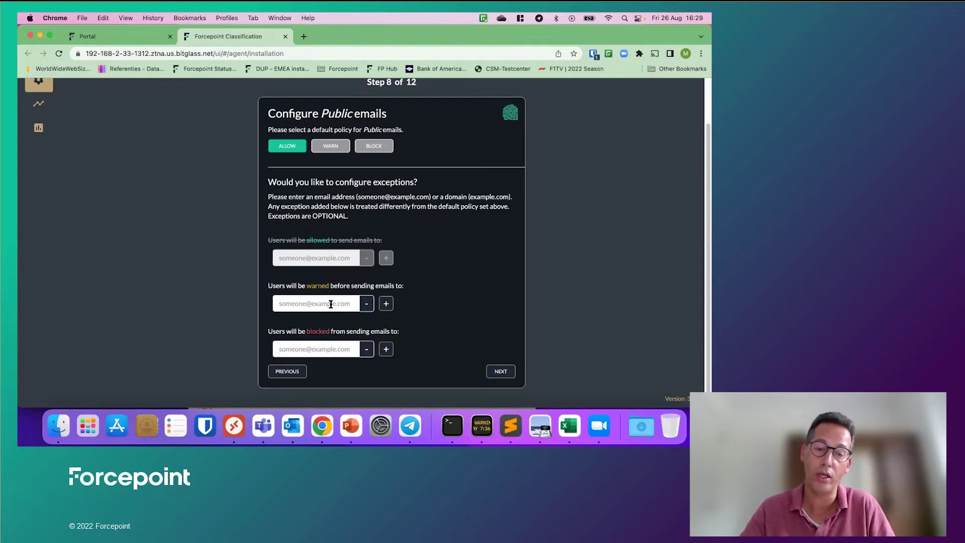
click(501, 372)
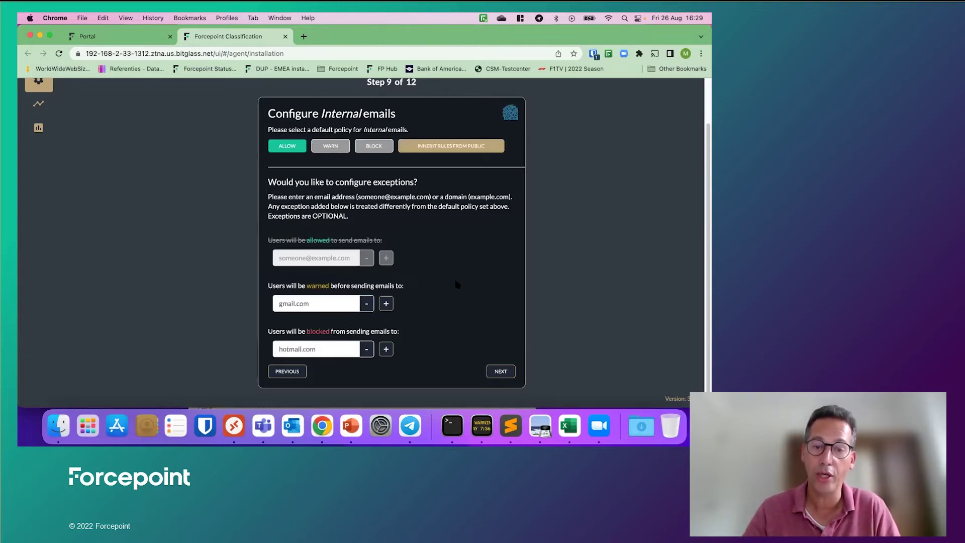
click(501, 370)
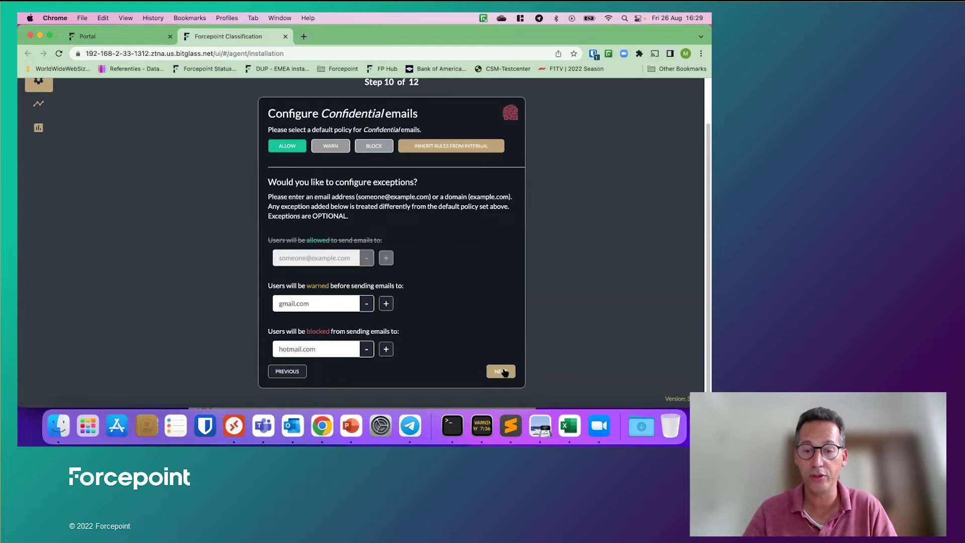
click(501, 375)
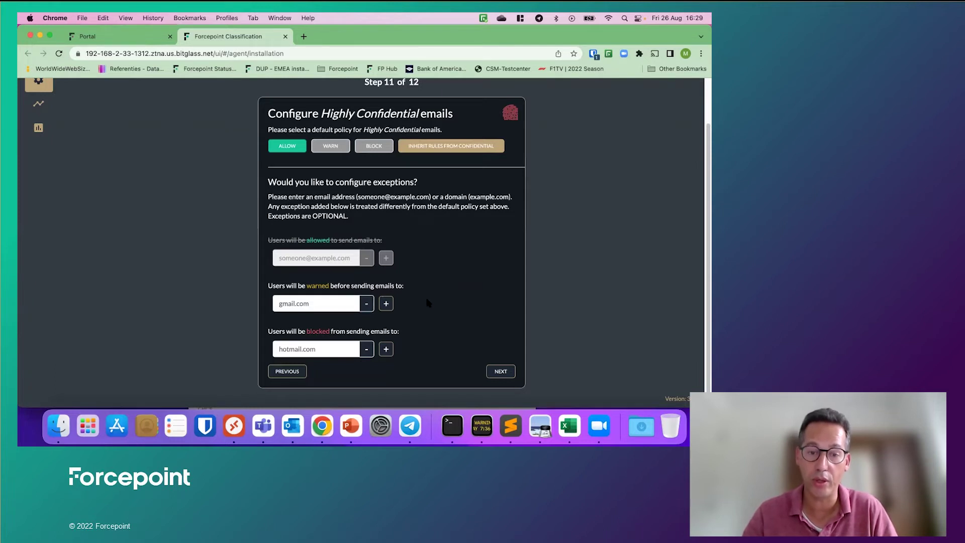
click(499, 372)
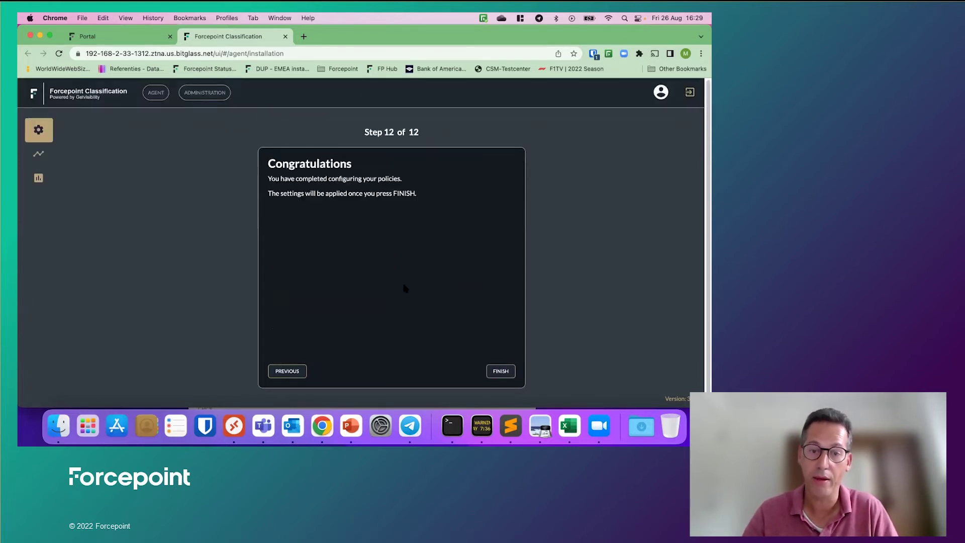
click(503, 371)
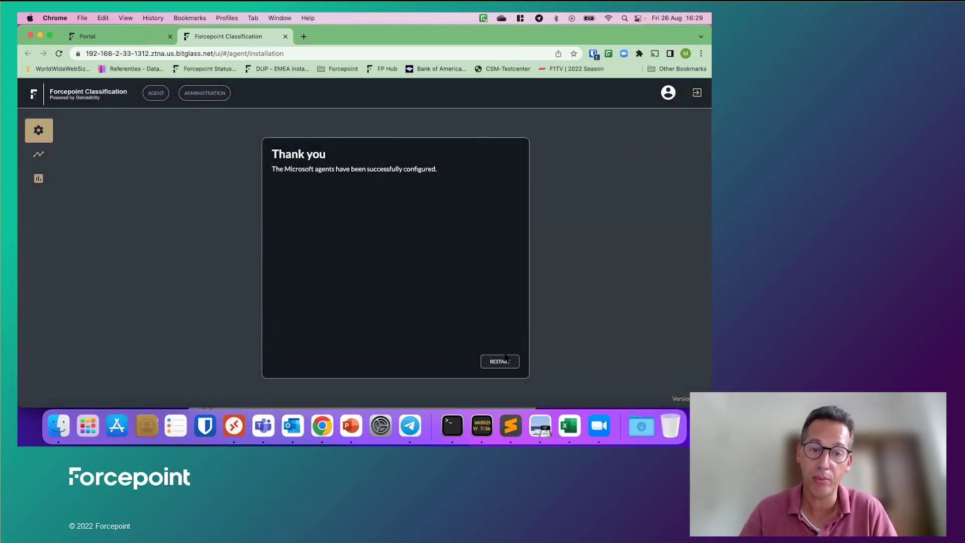
Step: Restart the agent configuration, then sign in to Forcepoint Security Manager srv-fsm-01 as admin
click(500, 362)
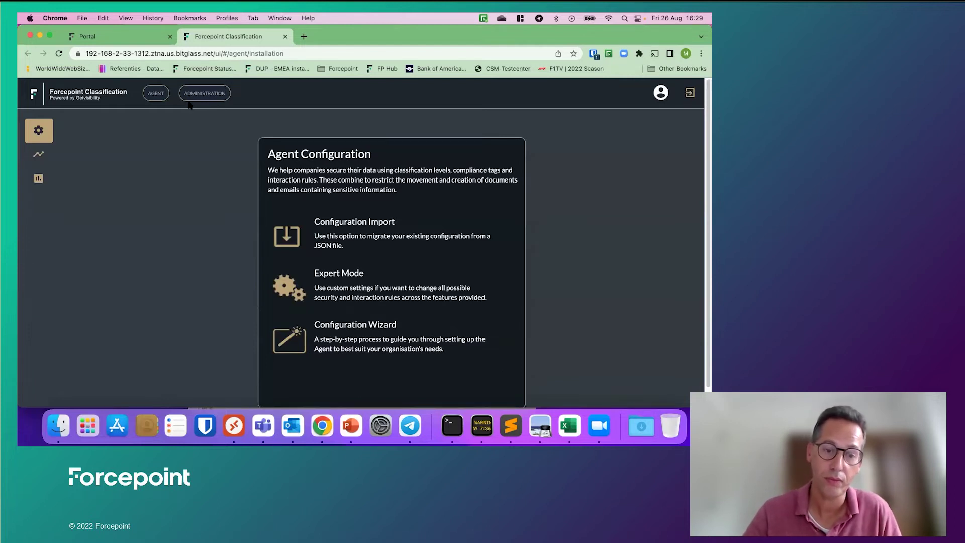
click(135, 39)
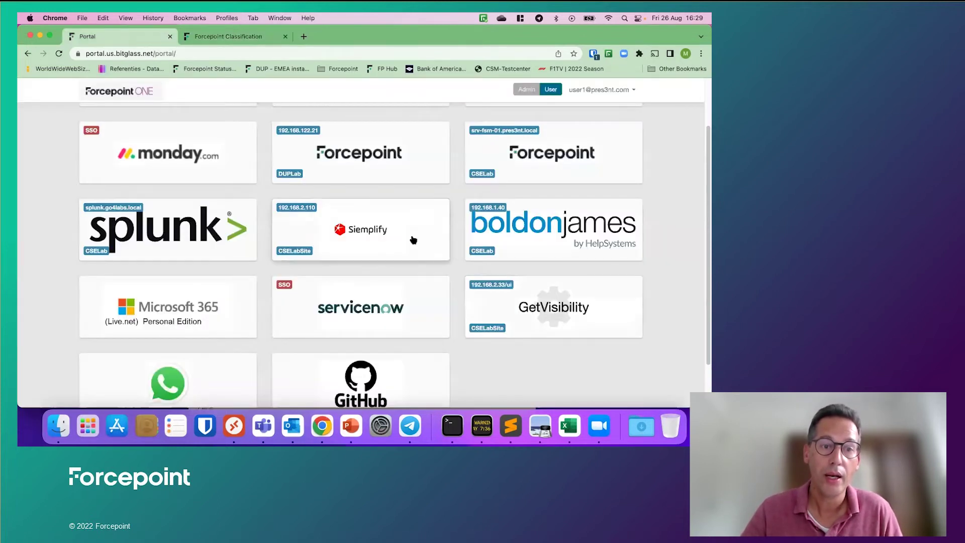
scroll(641, 301, up, 3)
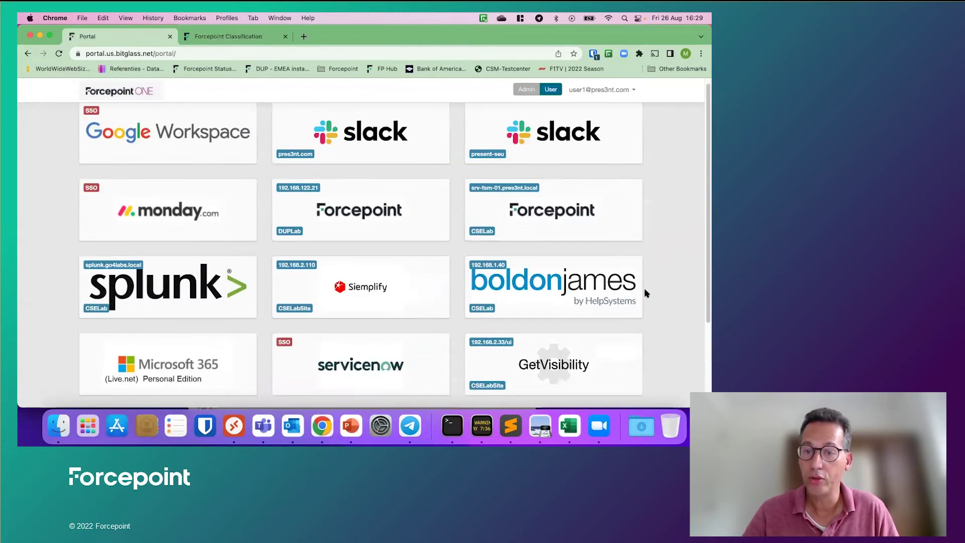
click(557, 215)
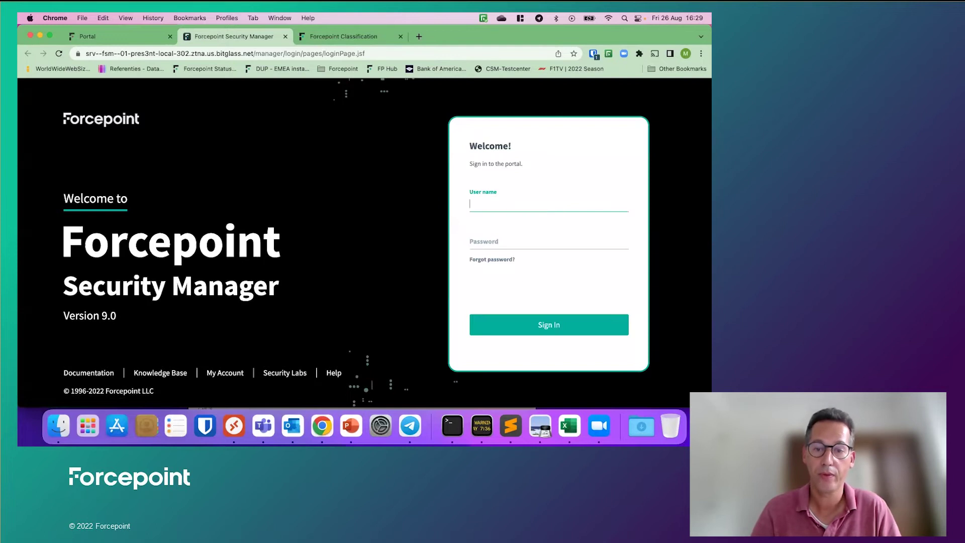
text(dmin)
key(Tab)
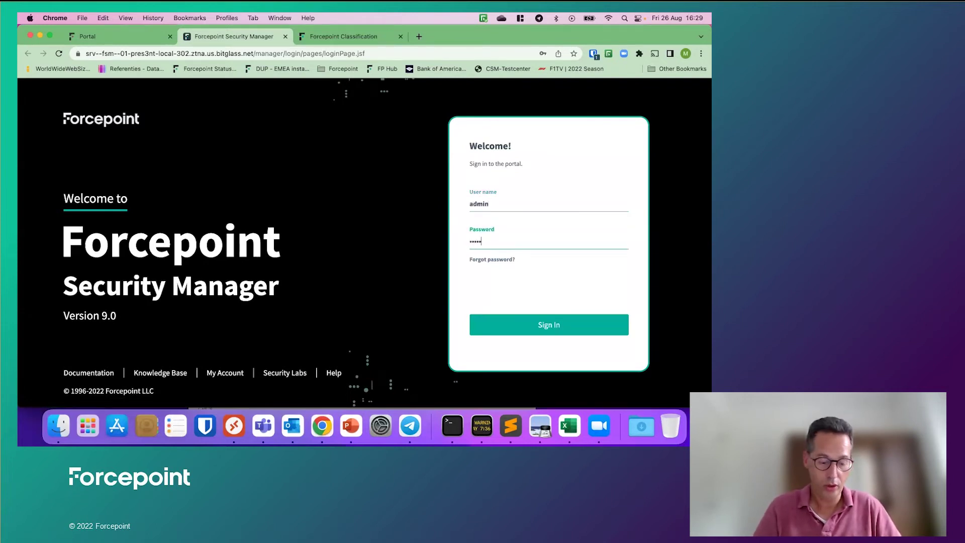
key(Return)
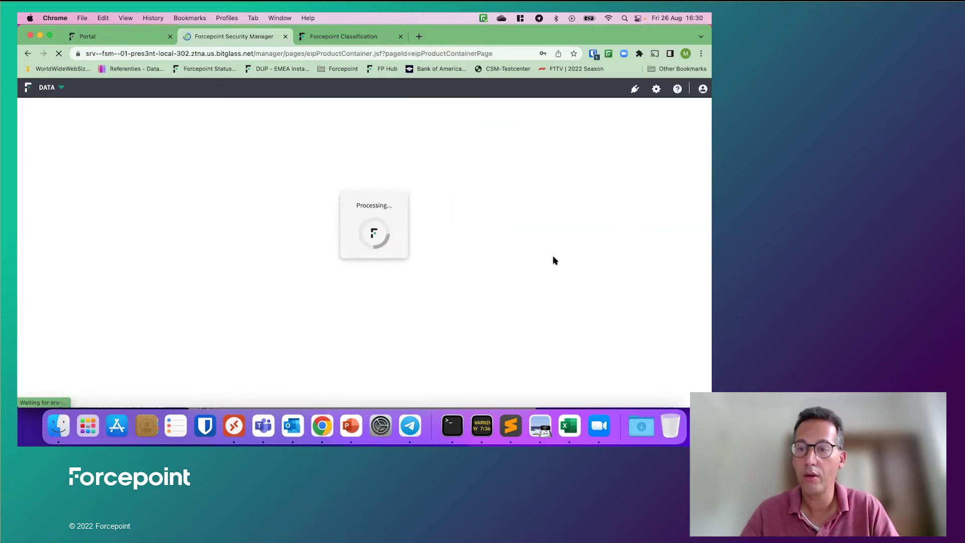
Step: Dismiss the browser password prompts and open the FP Classification GDPR-PII file labeling classifier
click(690, 89)
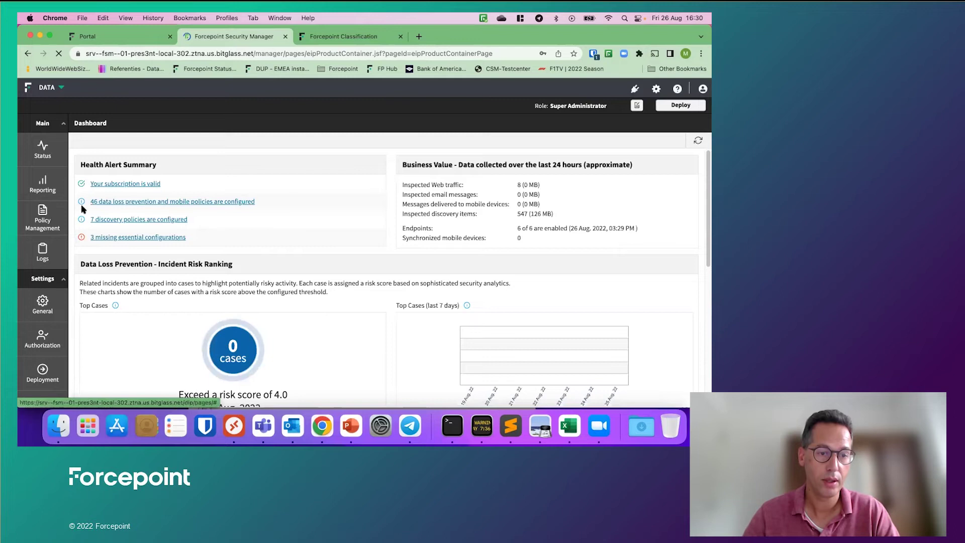
mouse_move(47, 214)
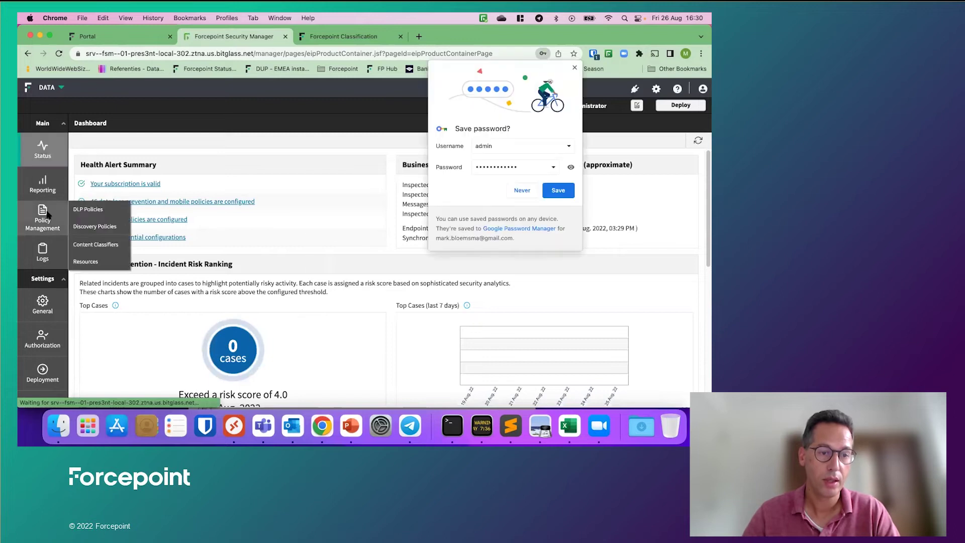
click(574, 67)
mouse_move(43, 221)
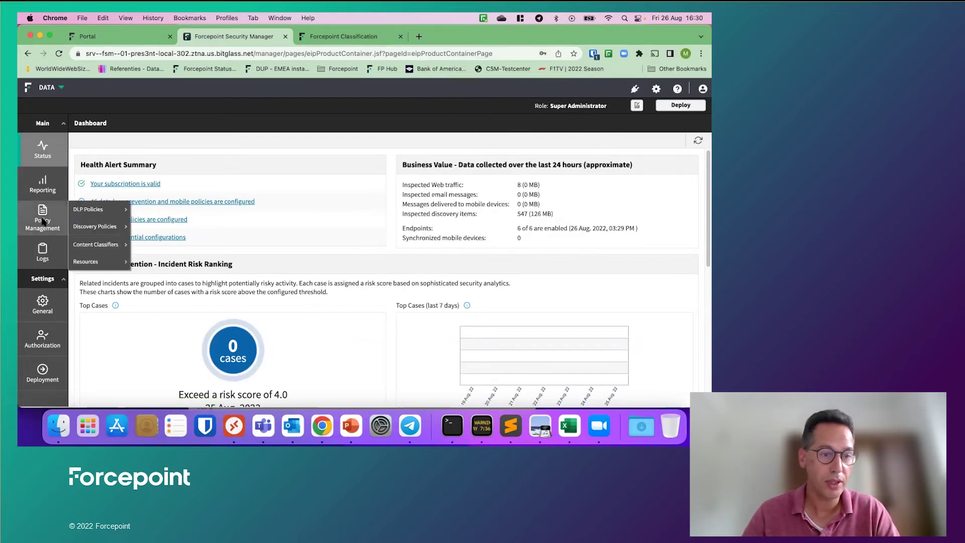
mouse_move(97, 245)
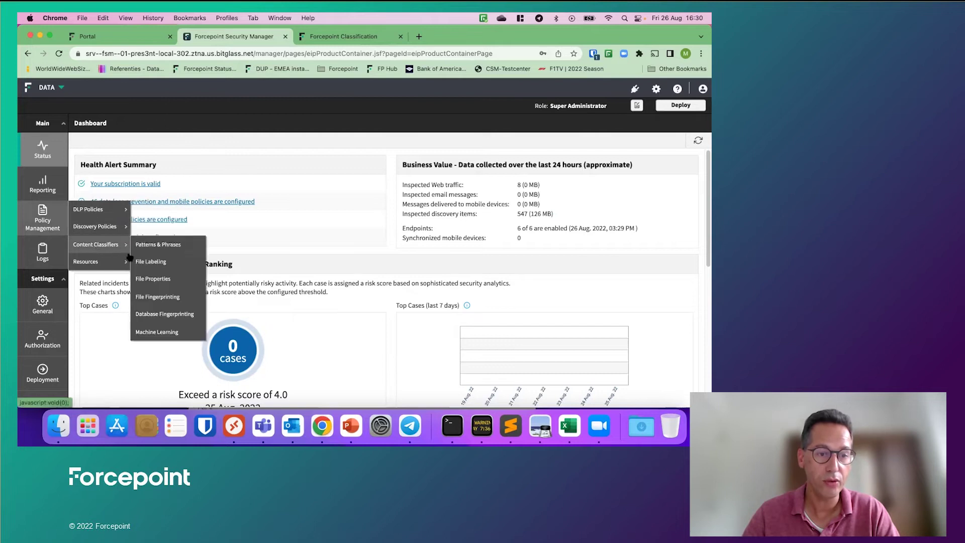
click(161, 261)
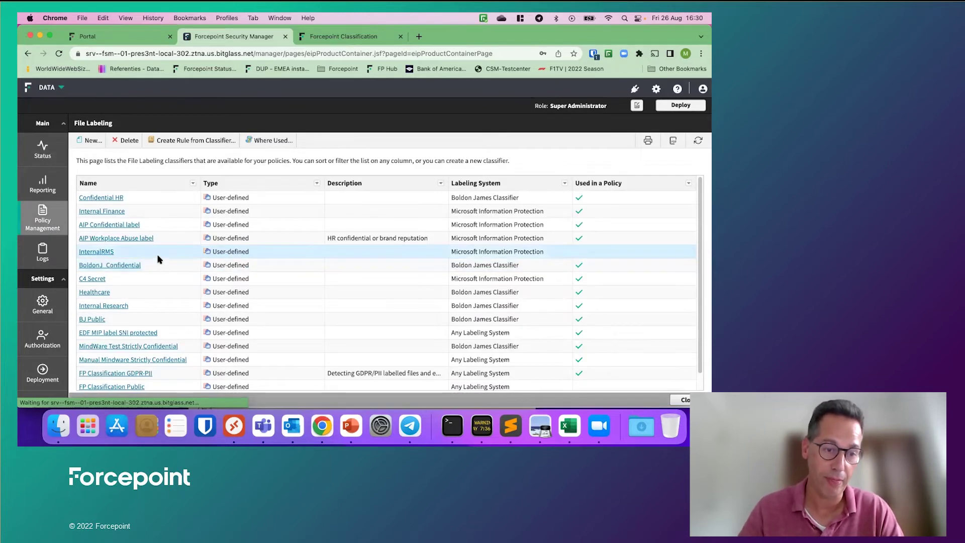
scroll(157, 259, down, 1)
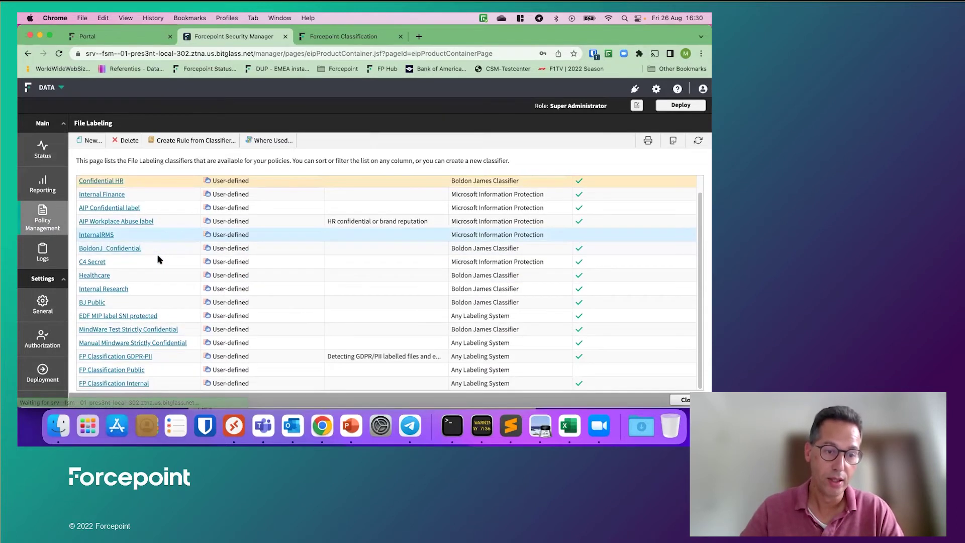
click(135, 358)
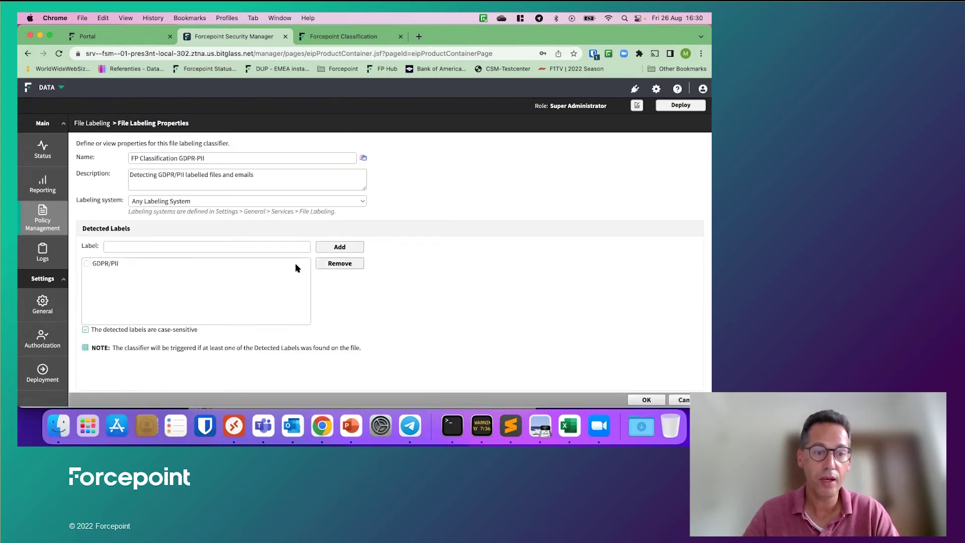
Step: Replace the detected label GDPR/PII with GDPR-PII and save the classifier
click(88, 264)
click(355, 265)
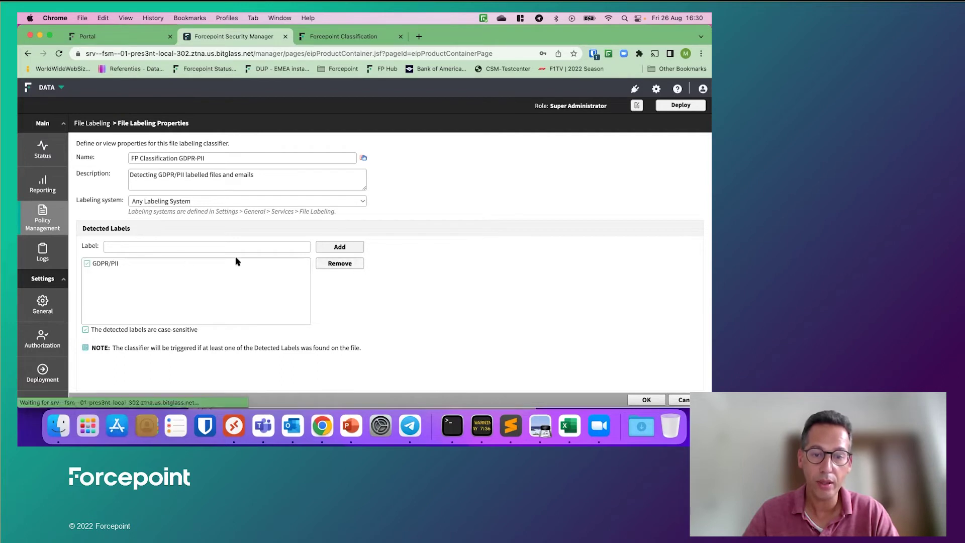
click(174, 250)
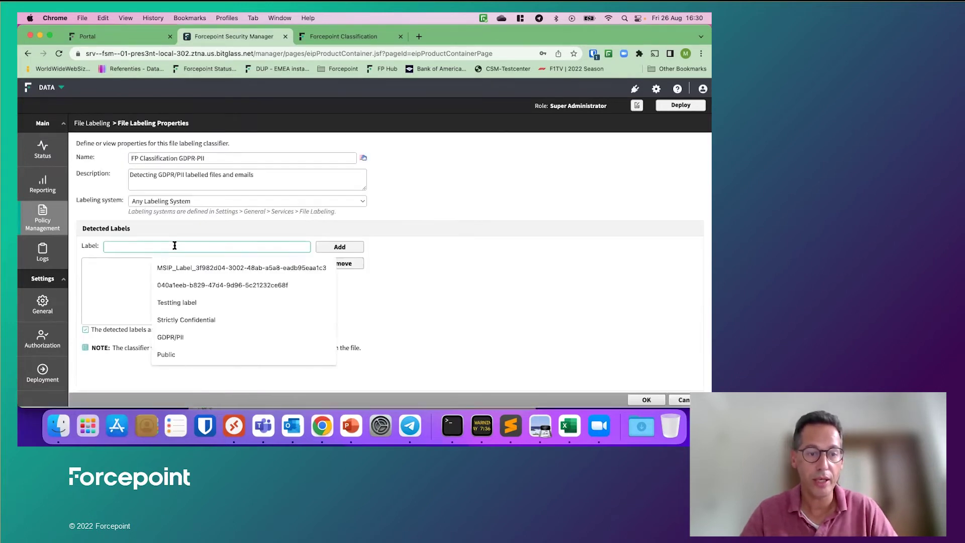
text(GDPR-PII)
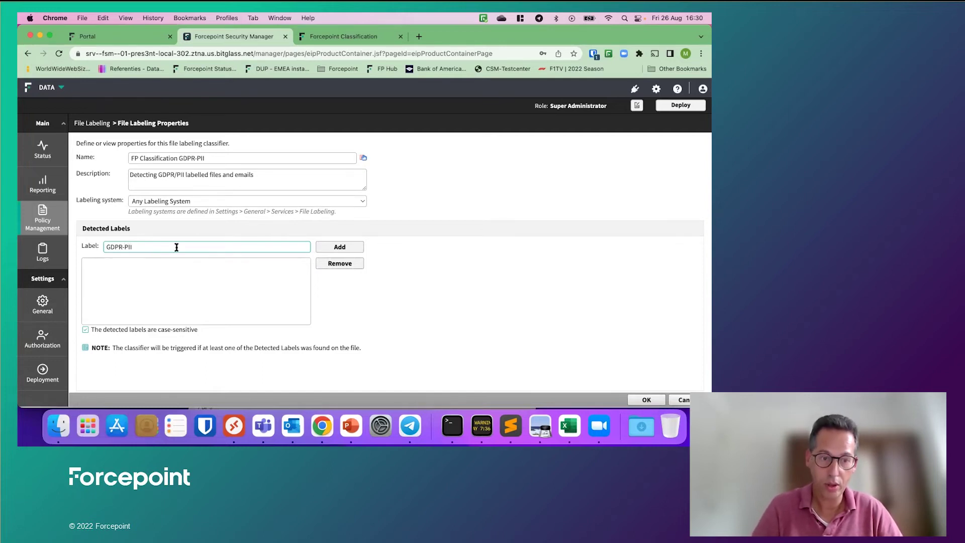
click(339, 247)
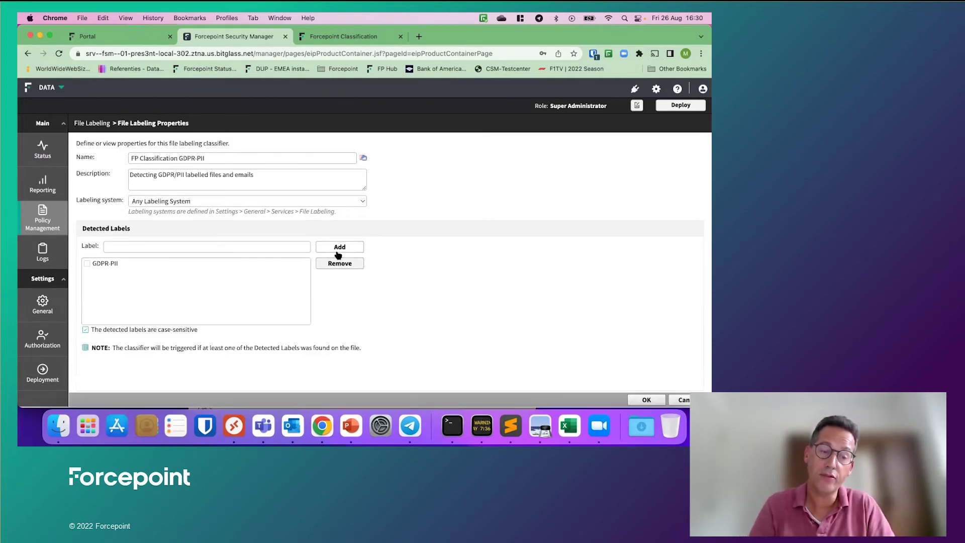
click(647, 401)
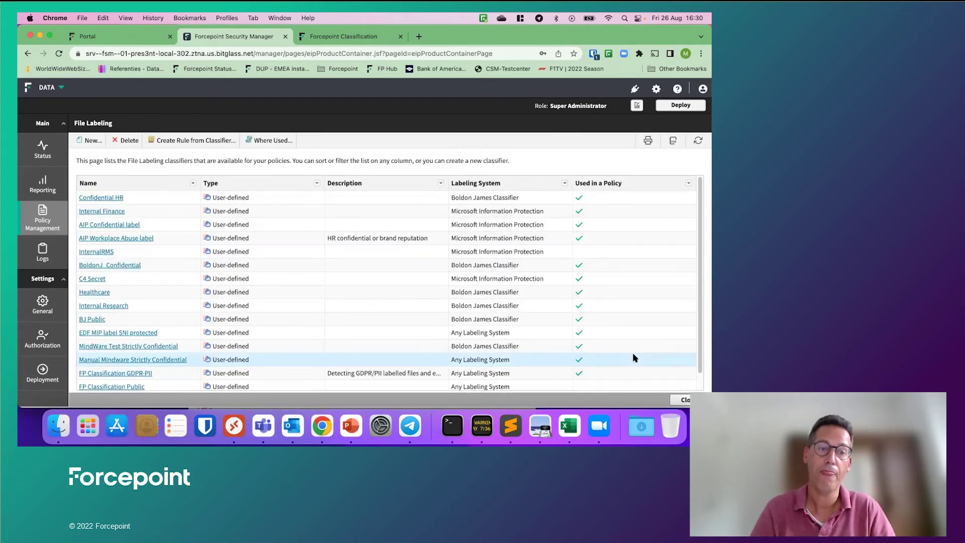
Step: Expand 2 - WorldWide > Forcepoint Classification and open the FP Classification Internal GDPR rule
scroll(136, 332, down, 1)
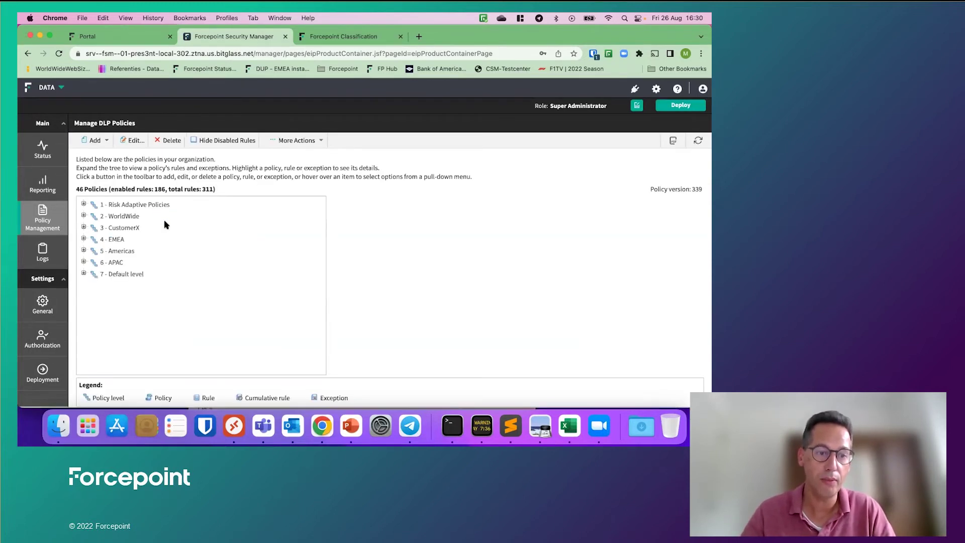
click(83, 215)
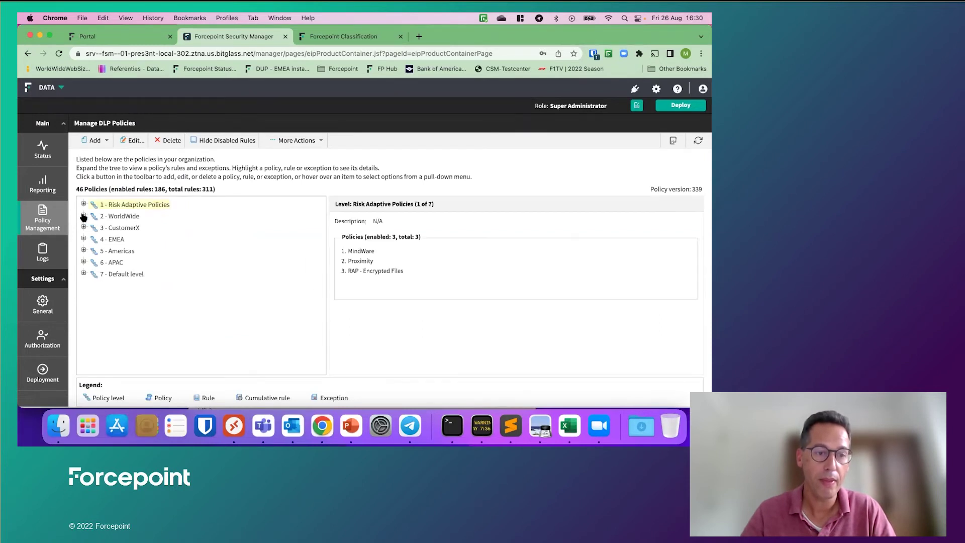
click(83, 216)
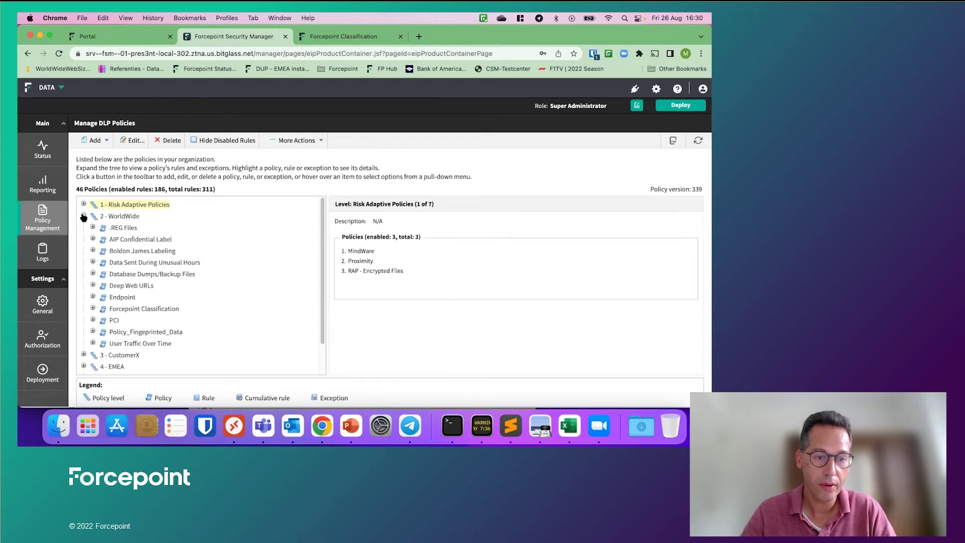
click(93, 308)
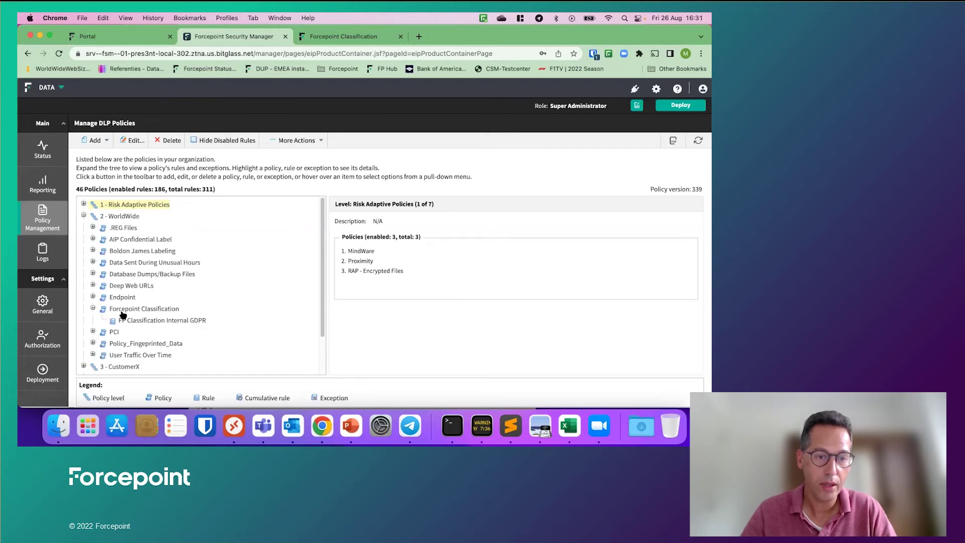
click(162, 321)
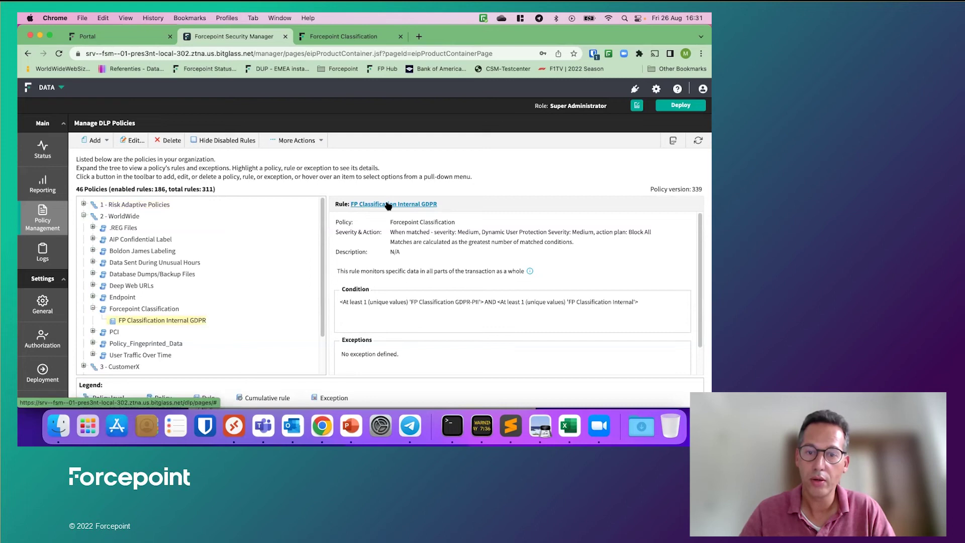
click(389, 205)
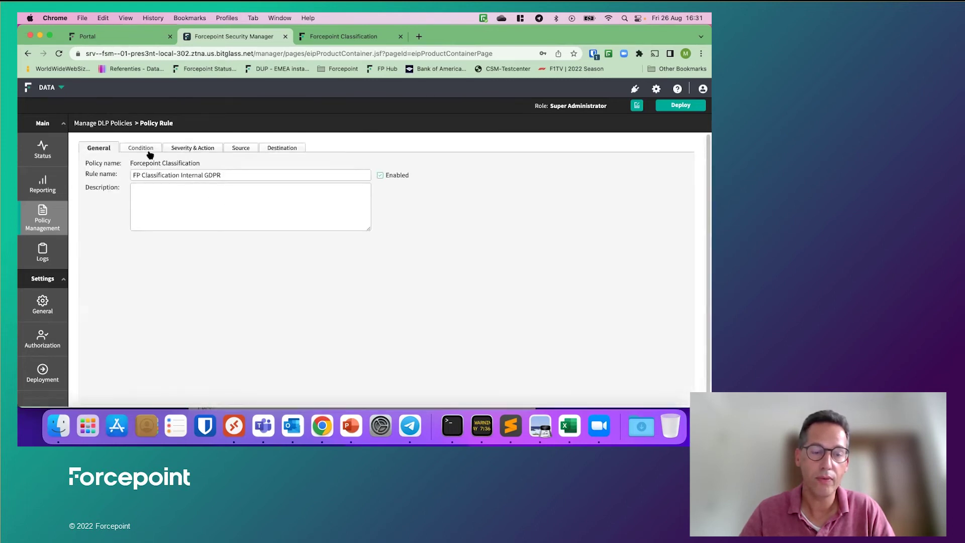
Step: Show the rule's Condition tab listing the GDPR-PII and Internal classifiers
click(145, 148)
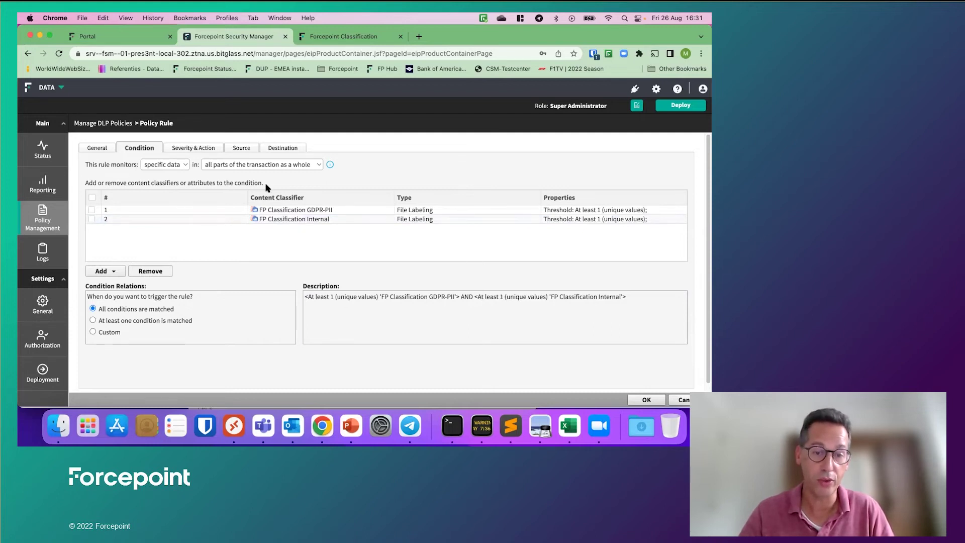
Step: Go to the rule's Severity & Action settings and open the Block All action plan details
click(194, 150)
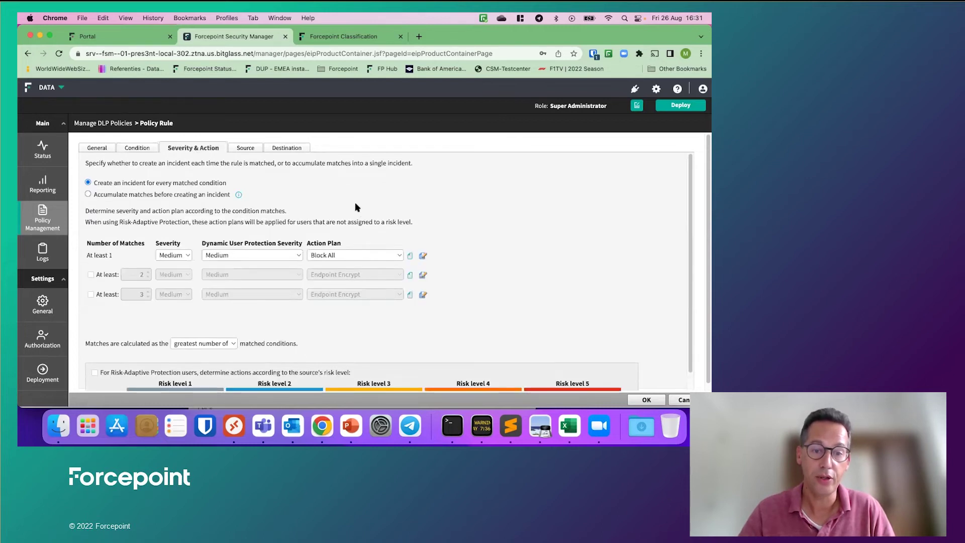
scroll(355, 207, down, 1)
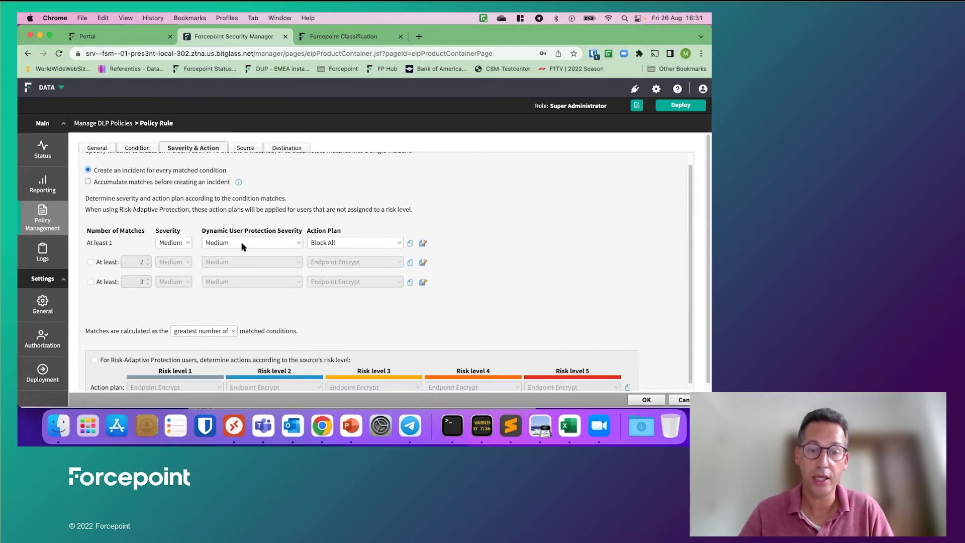
click(423, 243)
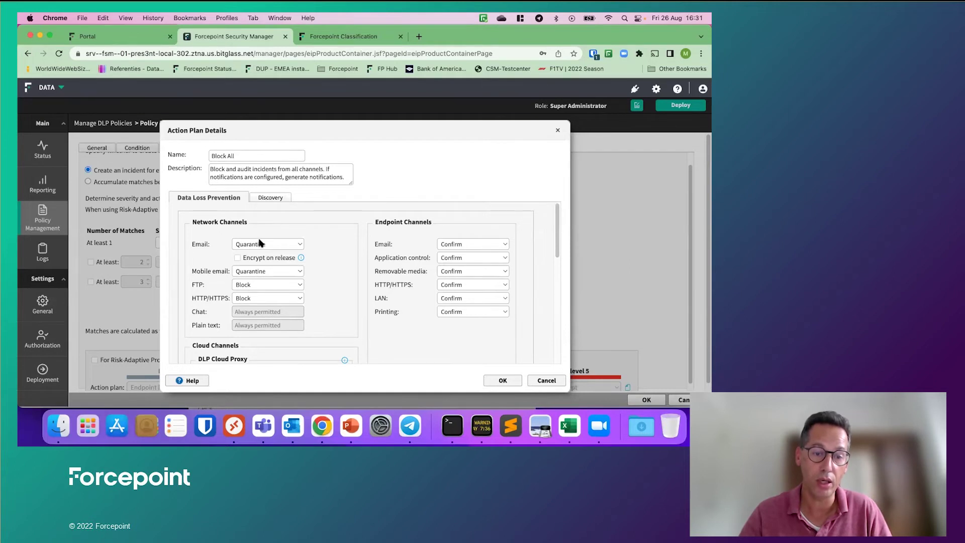
scroll(328, 286, down, 2)
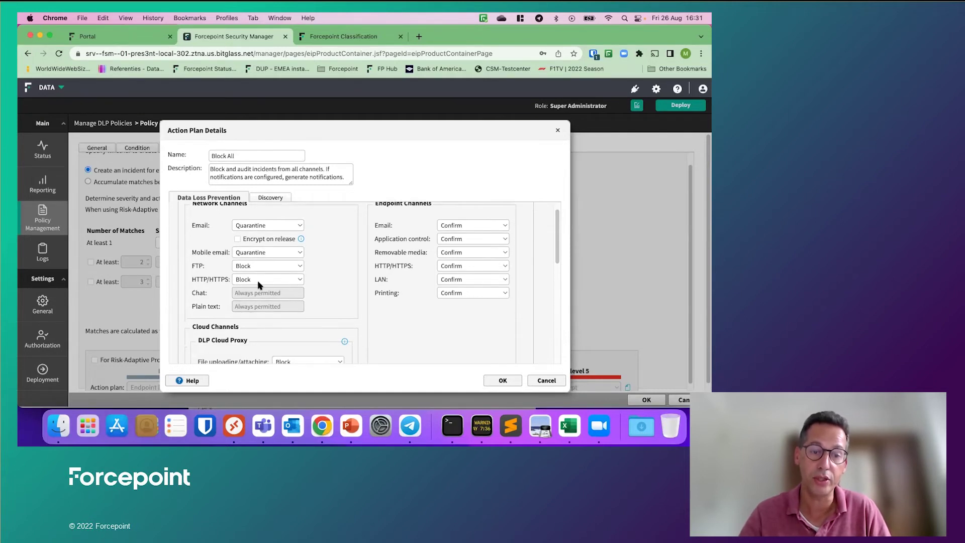
scroll(276, 275, down, 4)
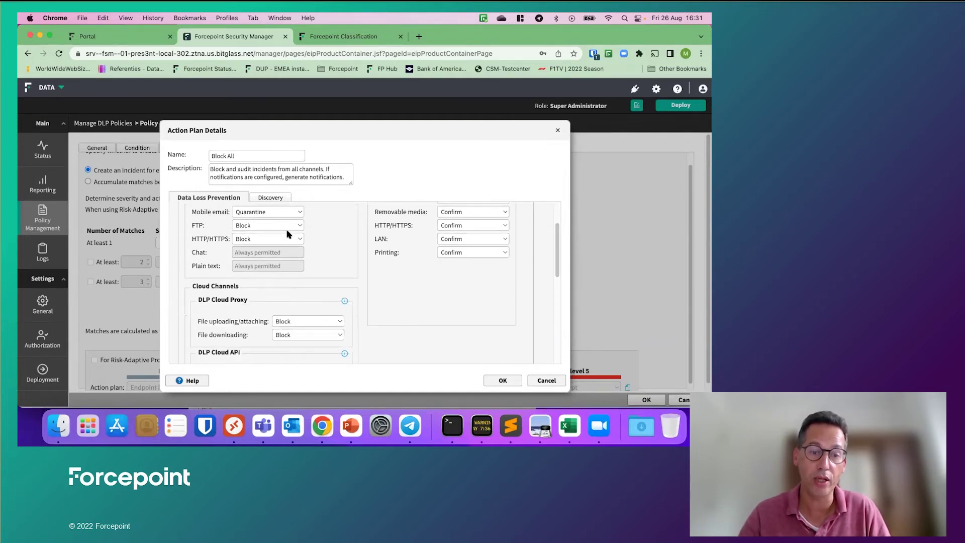
scroll(297, 246, down, 4)
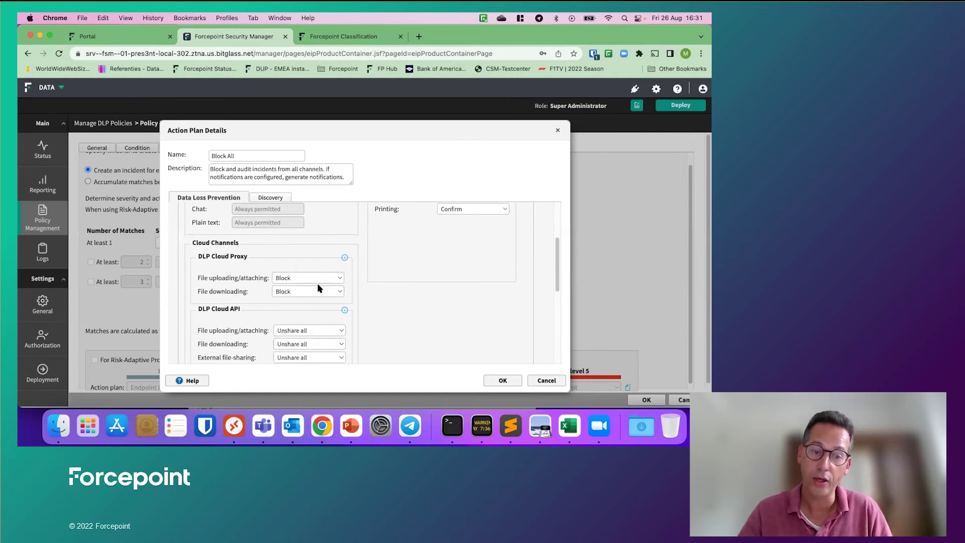
scroll(336, 279, down, 3)
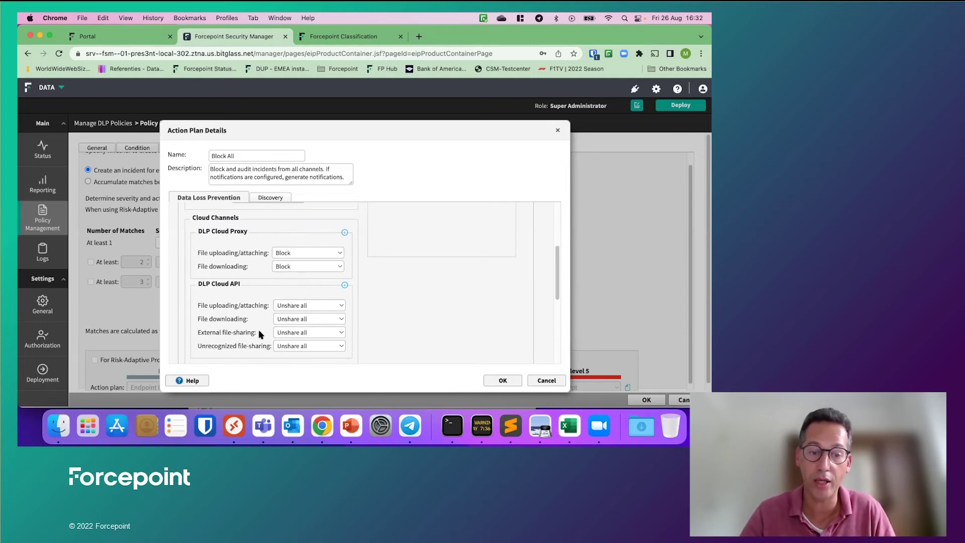
scroll(262, 312, down, 1)
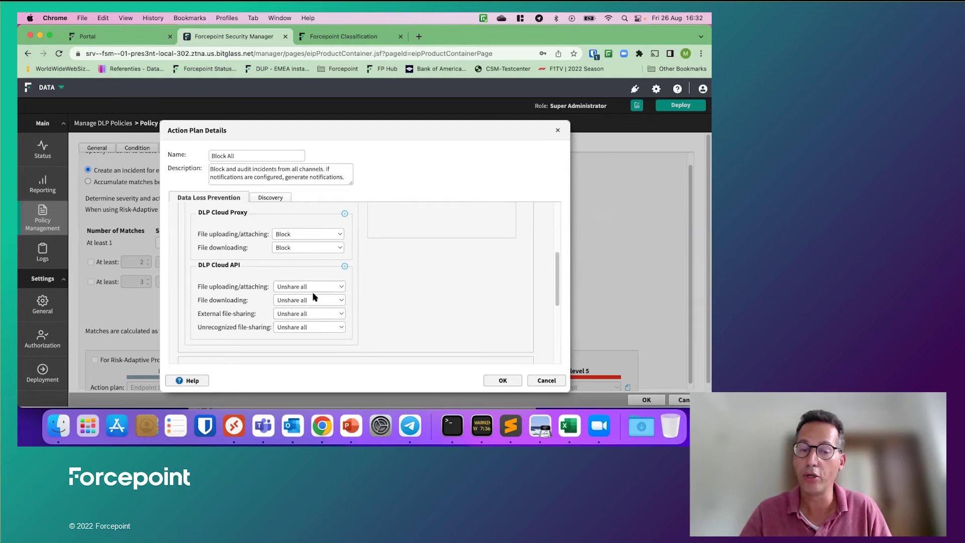
scroll(314, 297, down, 5)
scroll(316, 293, down, 3)
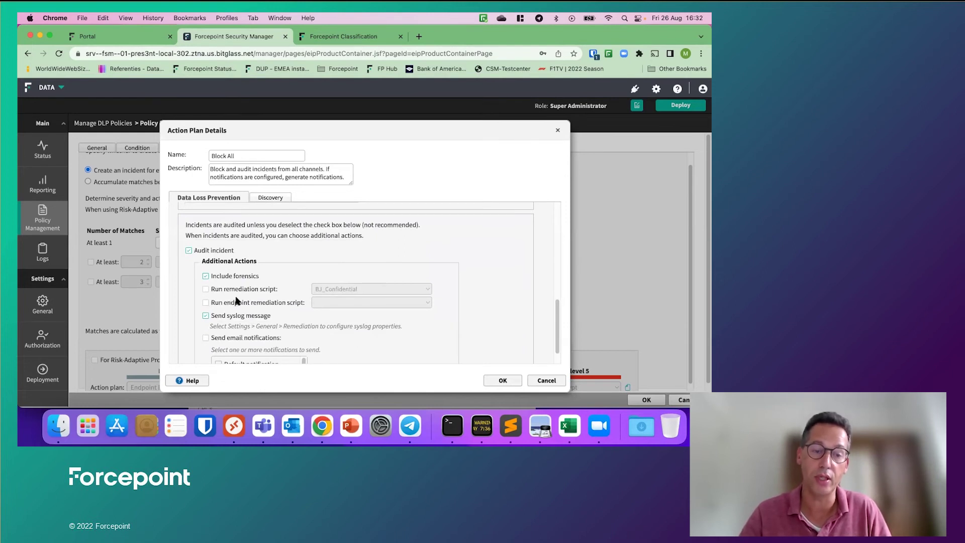
scroll(345, 318, down, 3)
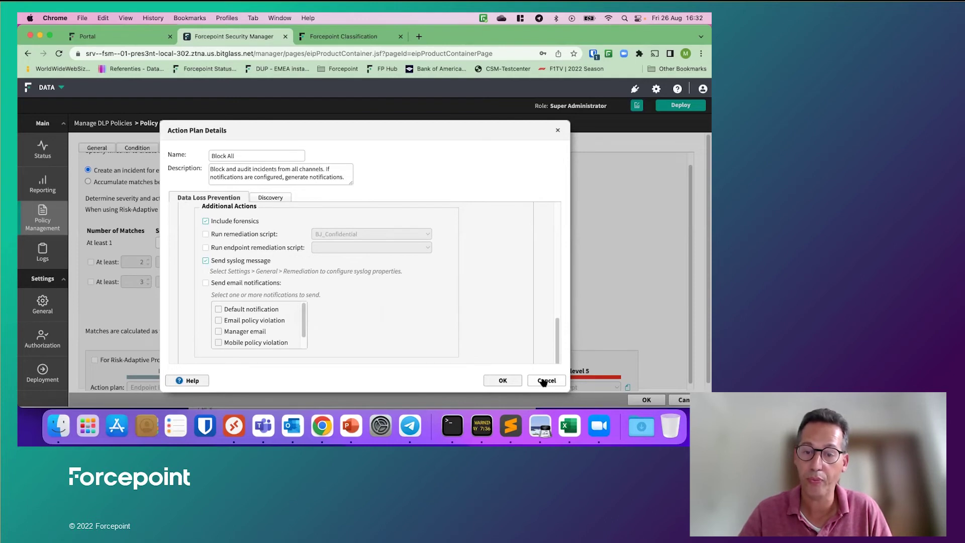
scroll(506, 342, up, 5)
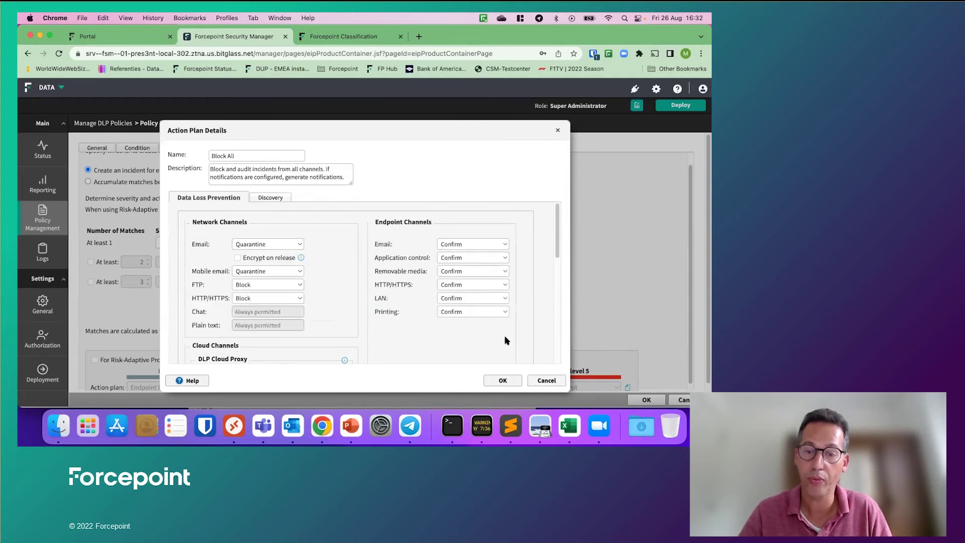
Step: Close the action plan details unchanged and leave Risk-Adaptive Protection turned off
click(546, 380)
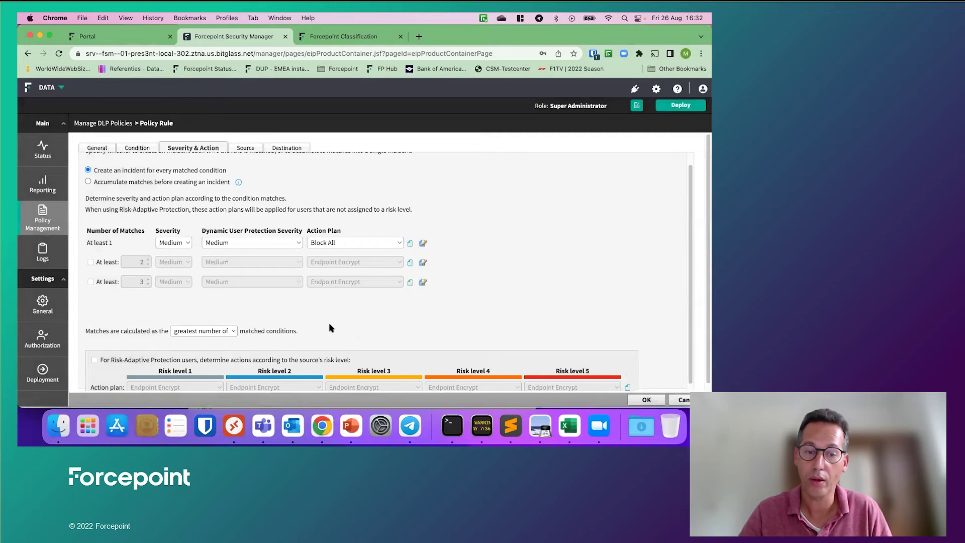
scroll(329, 328, down, 1)
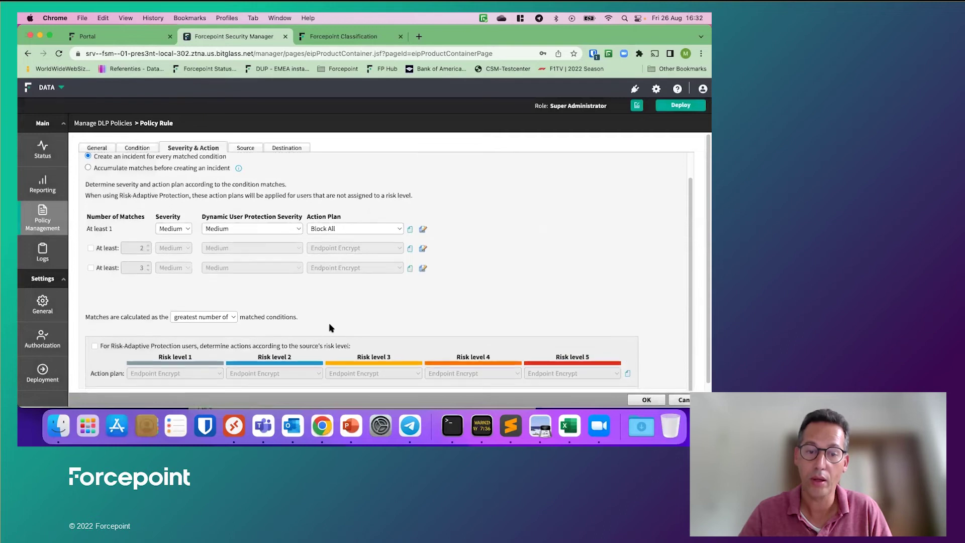
click(94, 346)
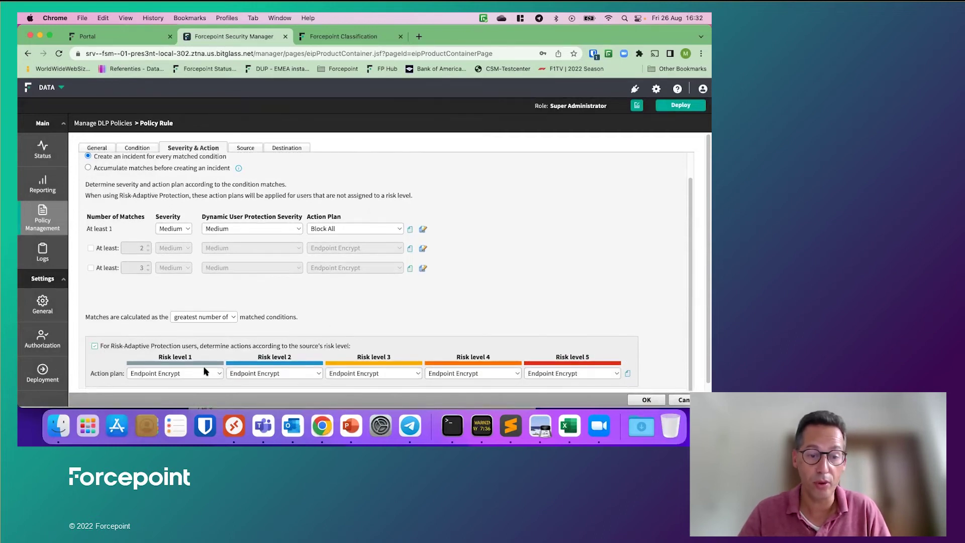
click(95, 346)
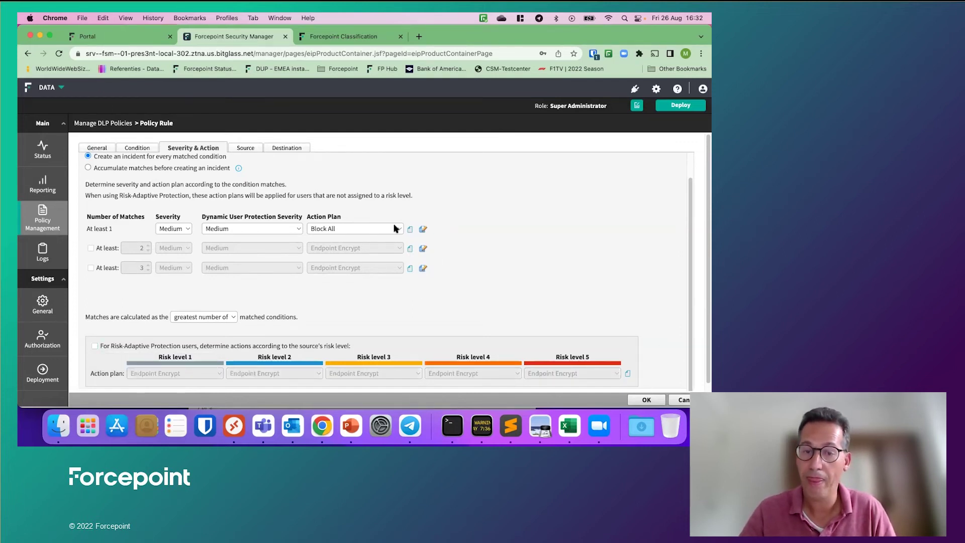
Step: Review the rule's Source and Destination tabs and save the policy rule
click(241, 149)
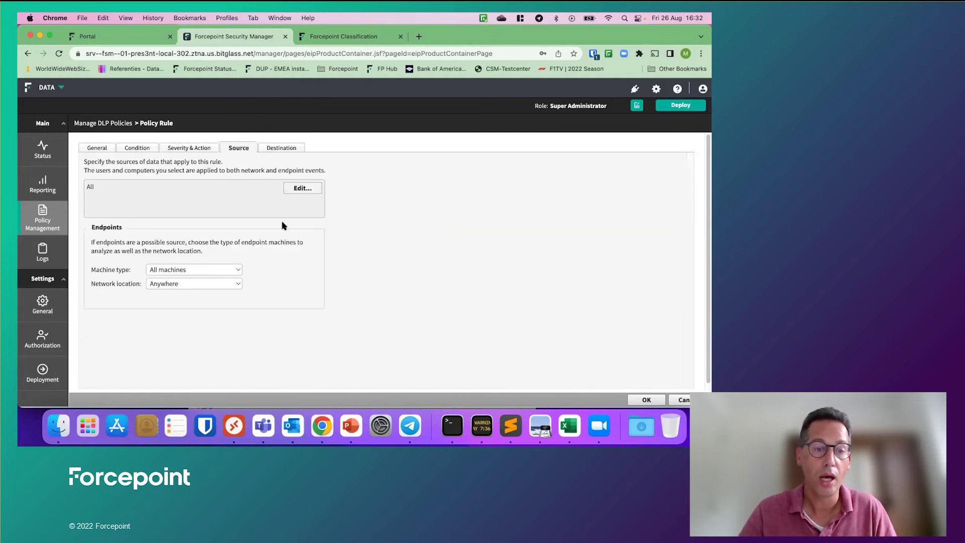
click(282, 148)
scroll(263, 315, down, 10)
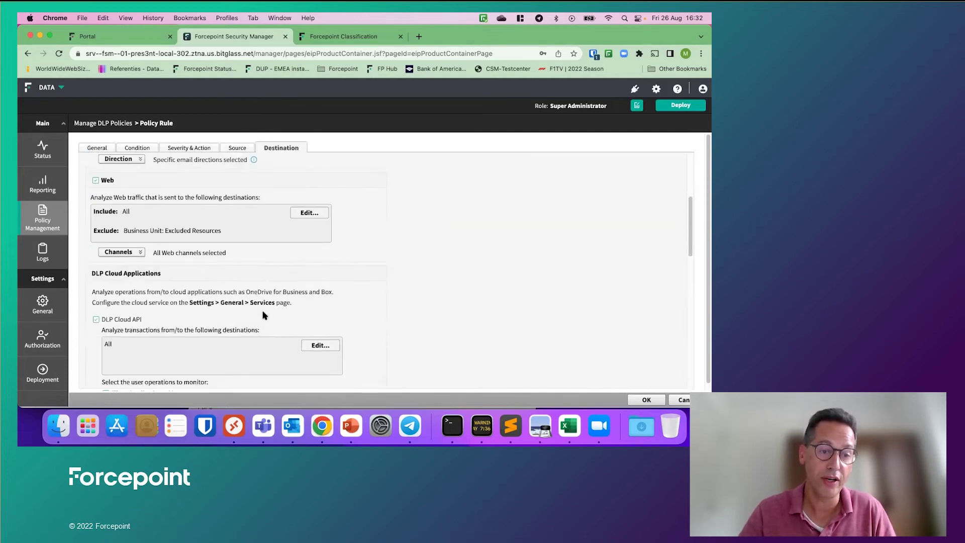
scroll(288, 322, down, 3)
scroll(288, 321, down, 5)
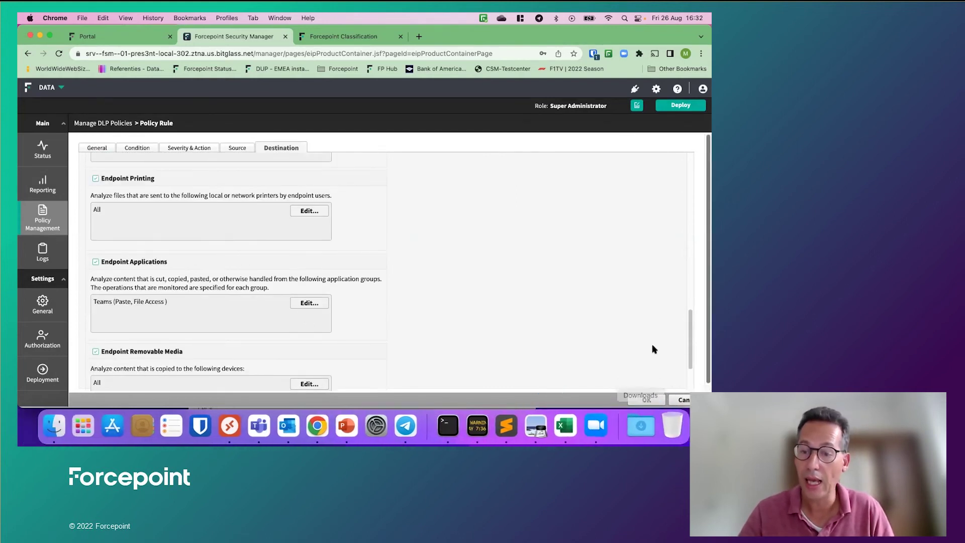
click(648, 400)
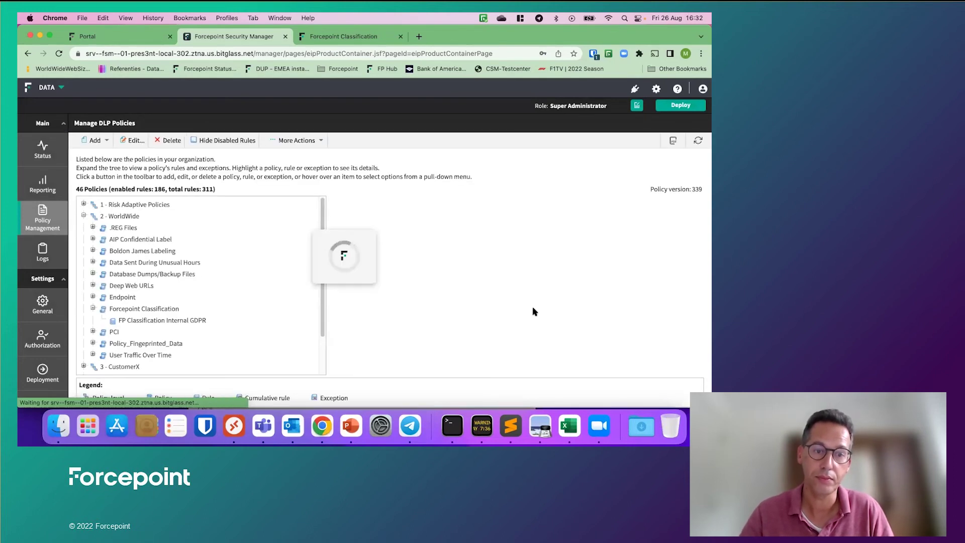
Step: Deploy the updated DLP policies, including the FP Classification Internal GDPR rule, with current settings
click(694, 106)
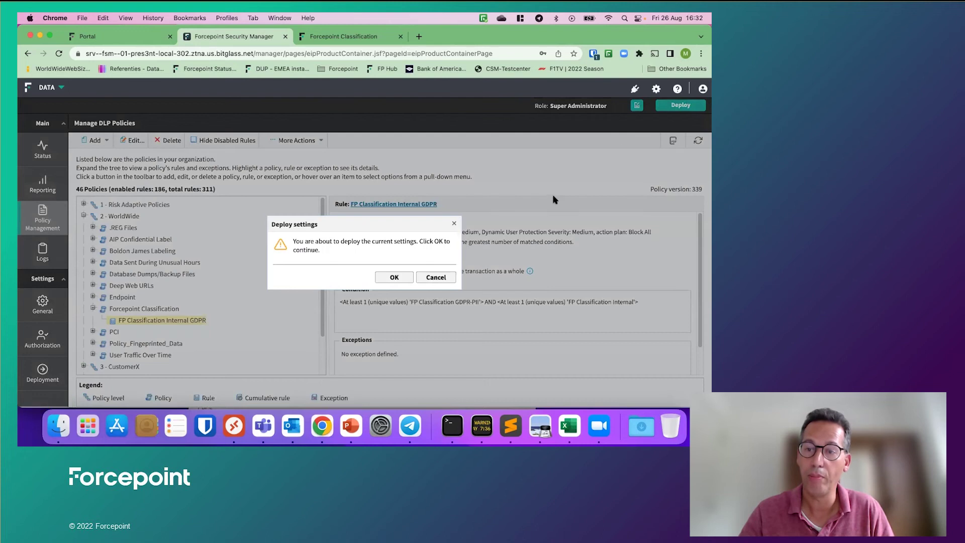
click(395, 278)
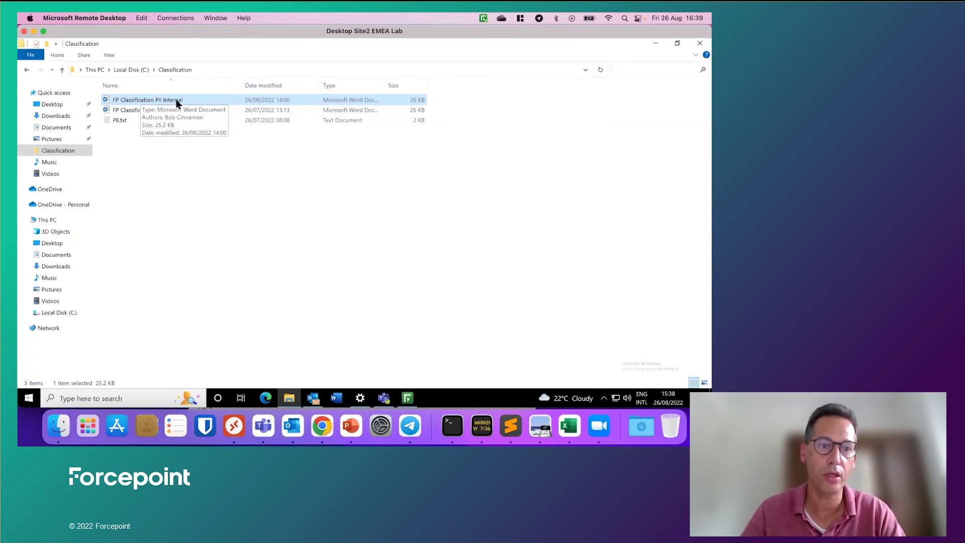
Step: Start a new Outlook email with FP Classification PII Internal.docx attached
mouse_move(313, 400)
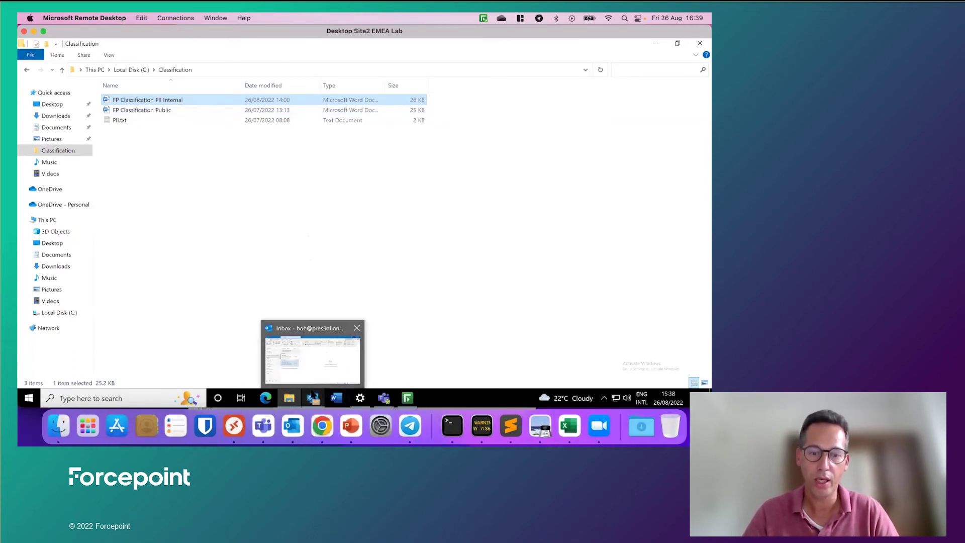
click(316, 366)
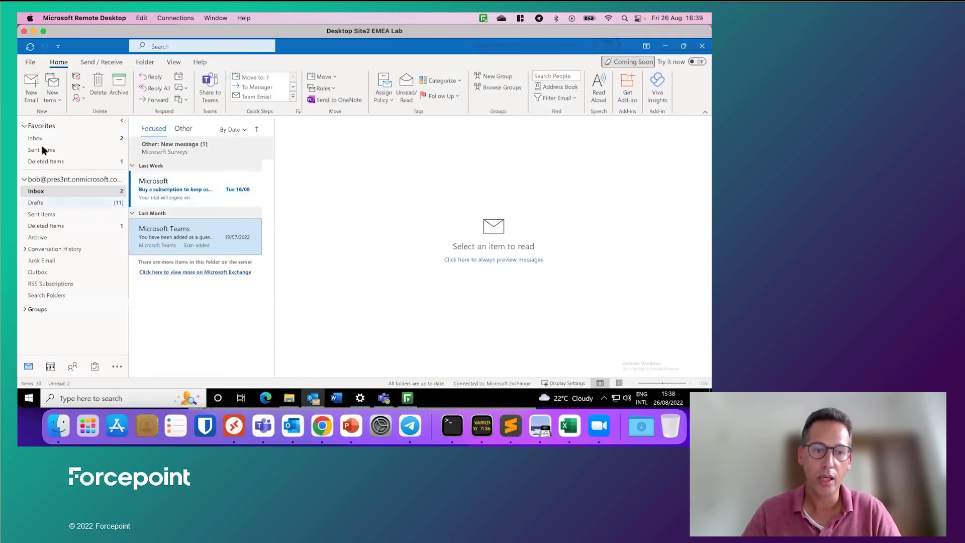
click(31, 81)
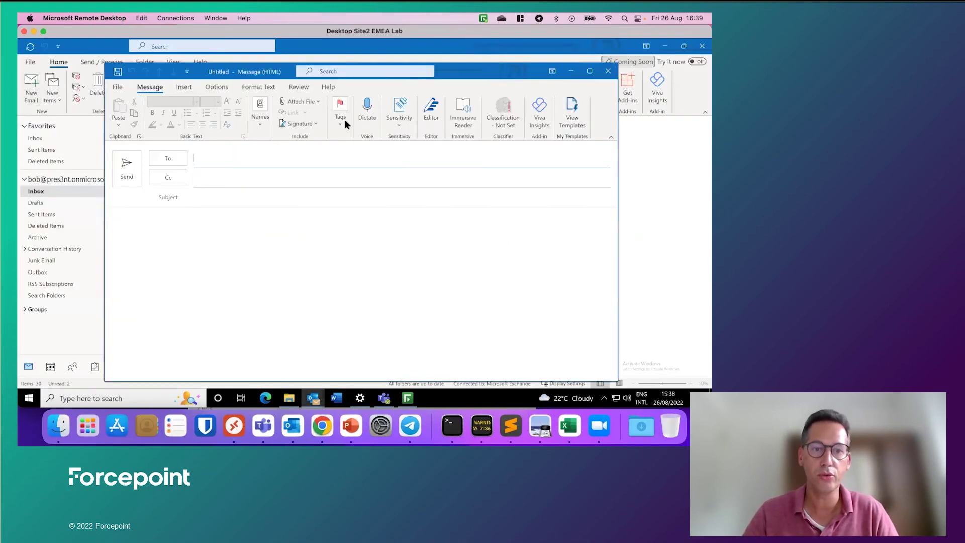
click(315, 101)
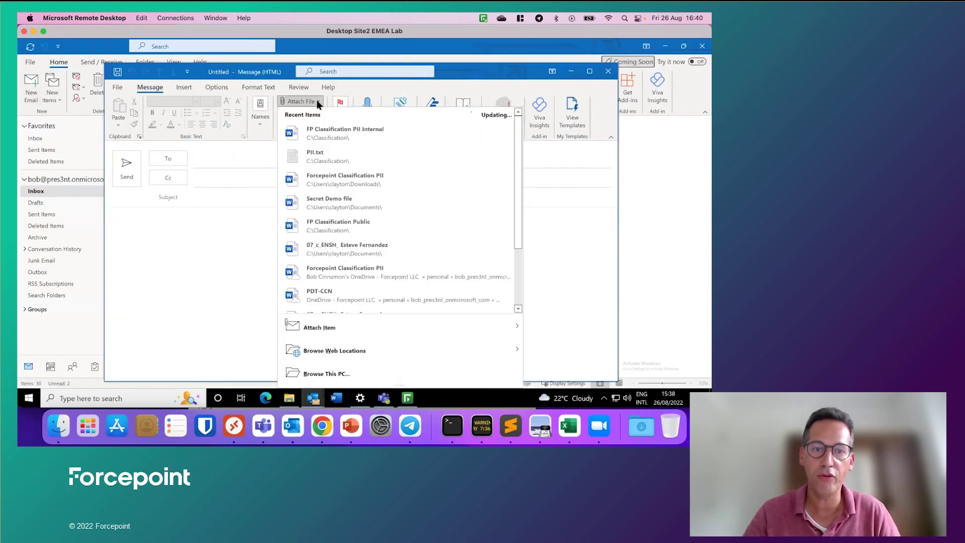
click(333, 133)
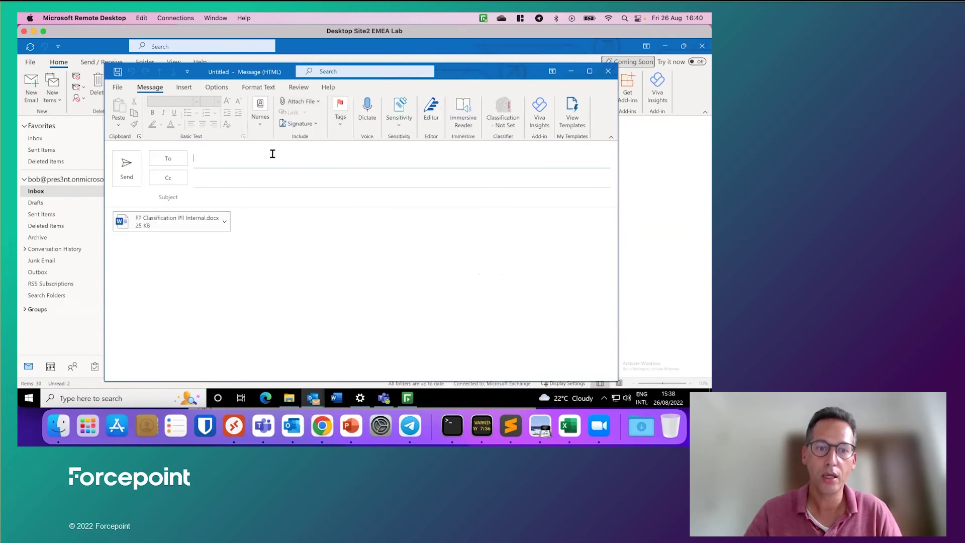
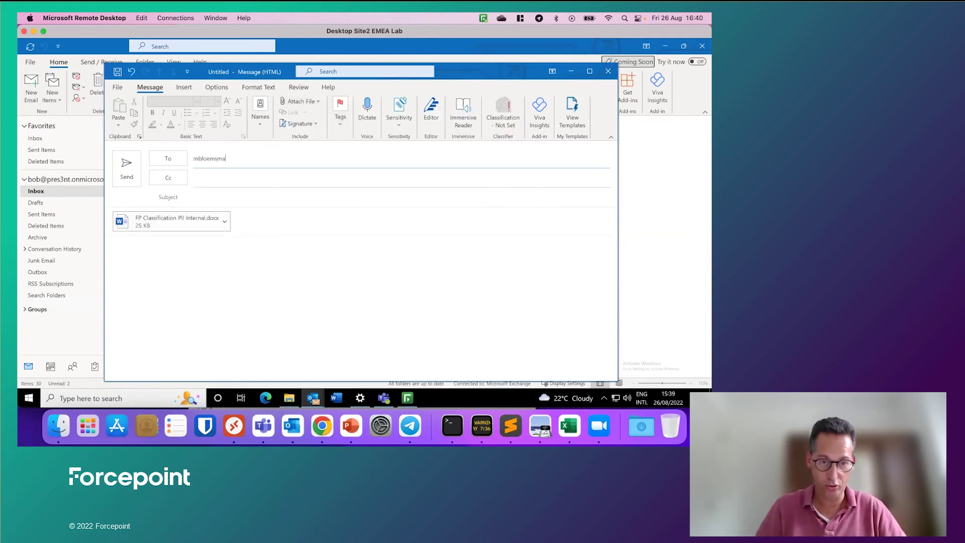
Step: Address it to the suggested recipient, add subject 'Classified information' and a body, send, and dismiss the block warning
key(Return)
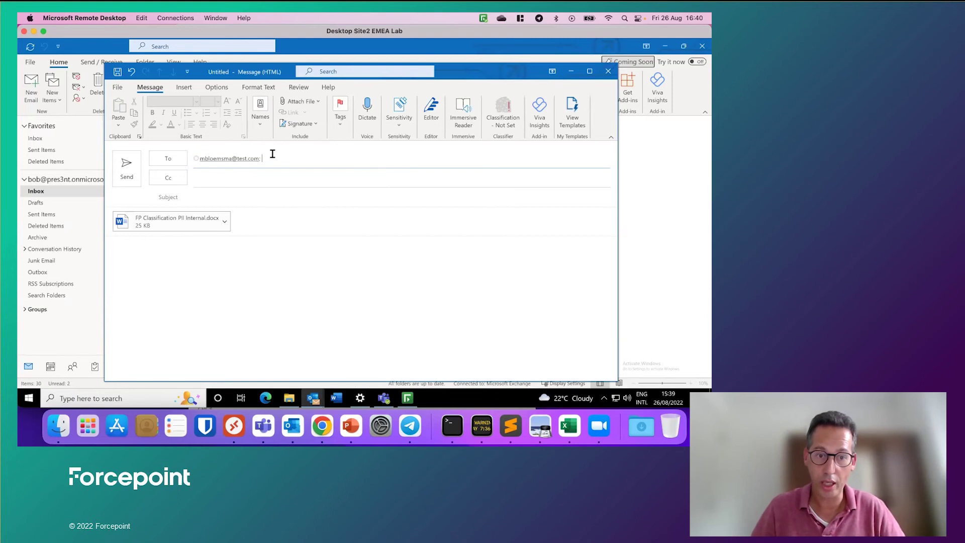
click(311, 199)
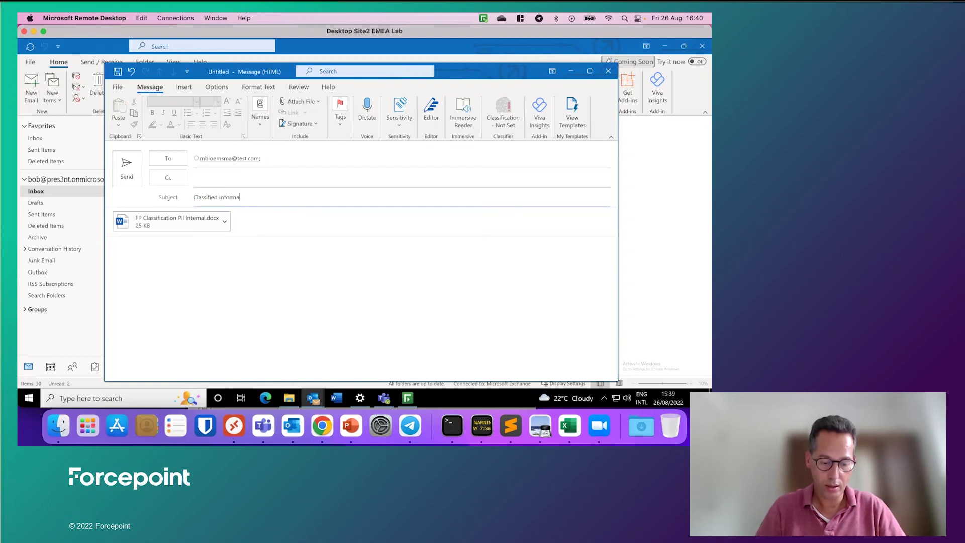
click(278, 266)
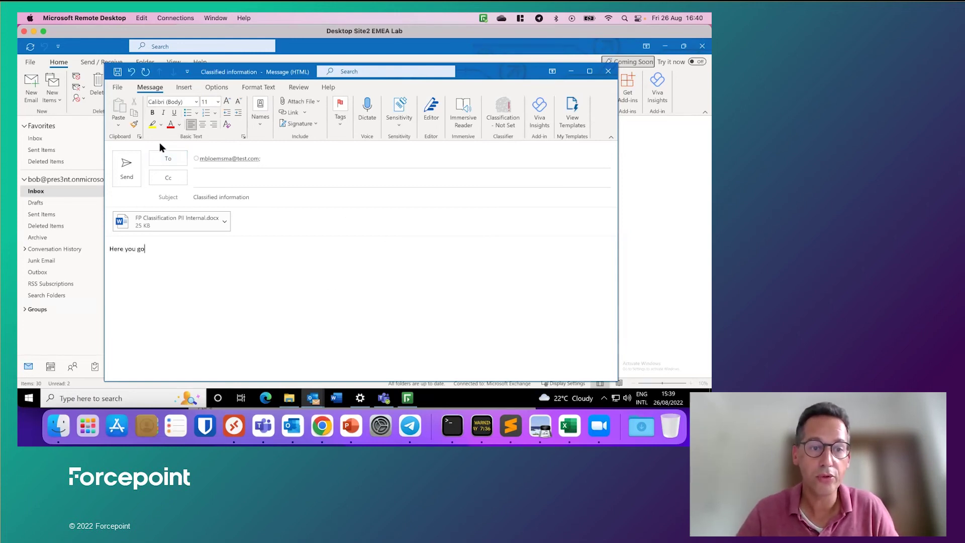
click(128, 174)
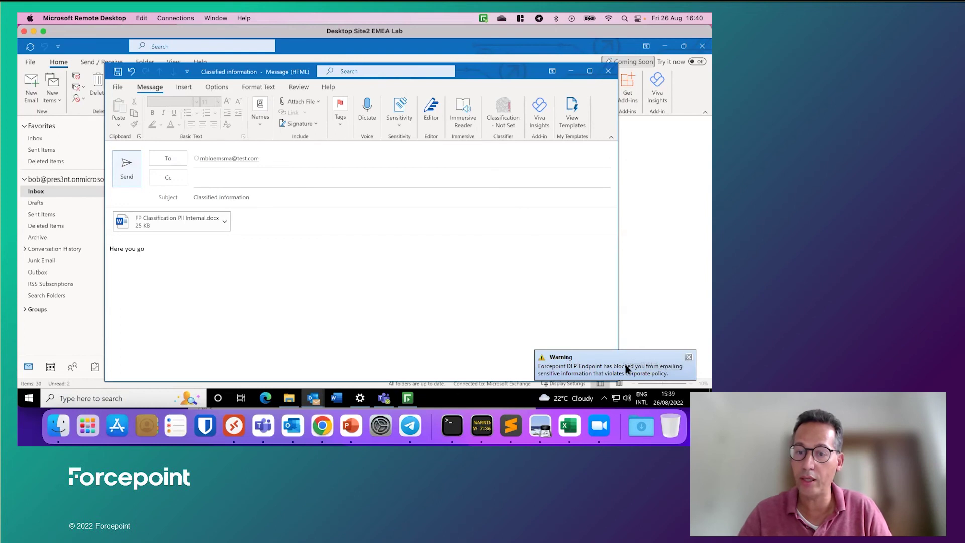
click(687, 358)
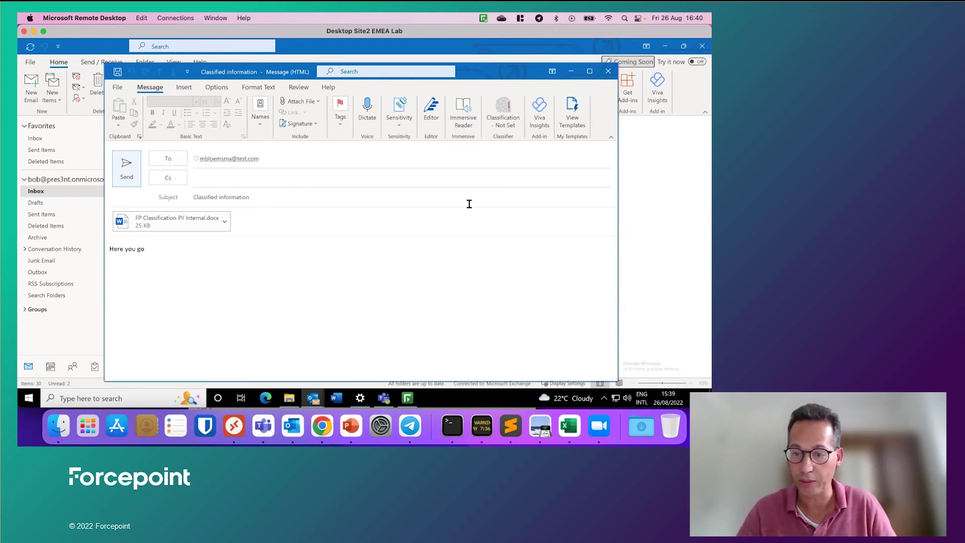
Step: Back in Security Manager, open the Data Loss Prevention Incidents (last 3 days) report
click(322, 425)
mouse_move(56, 184)
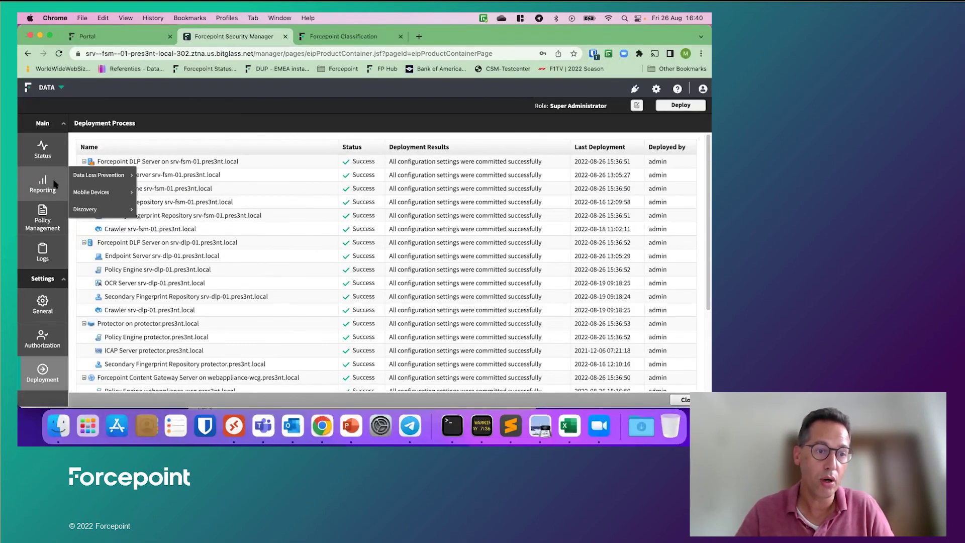
click(88, 178)
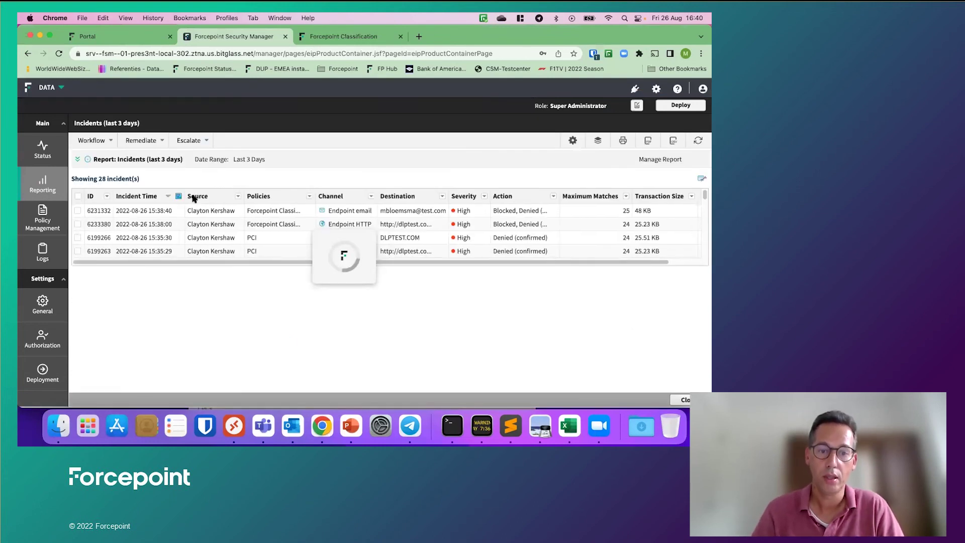
Step: Open blocked endpoint email incident 6231332 and review its triggered rules and forensics
click(211, 210)
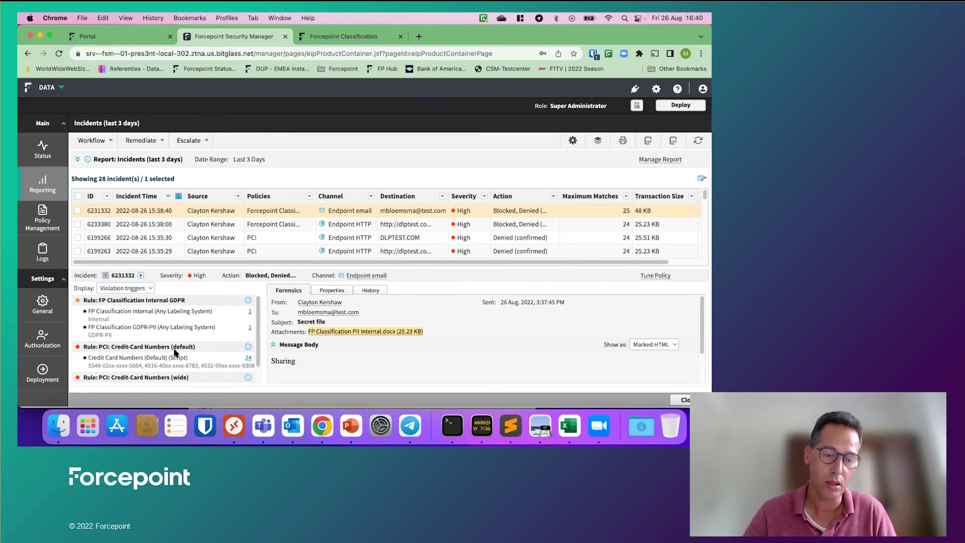
scroll(259, 336, down, 2)
scroll(201, 327, up, 2)
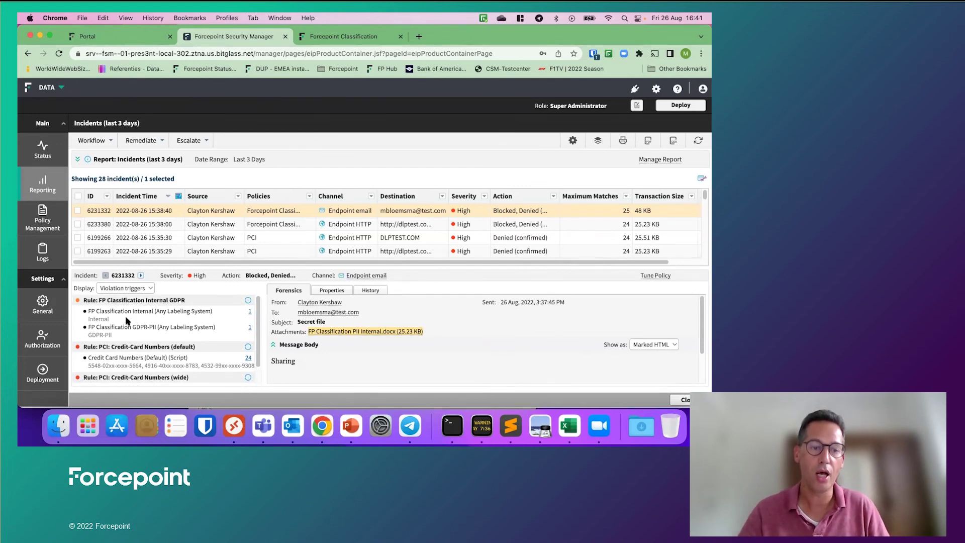